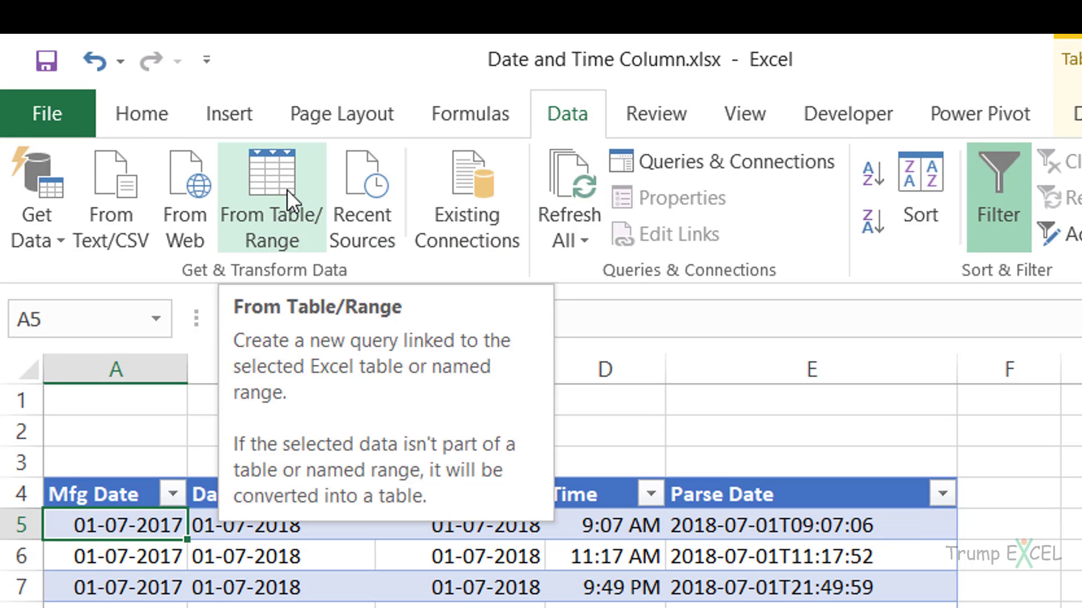
# Load the worksheet table into the Query Editor from Table/Range and delete the automatic Changed Type step
pyautogui.click(286, 189)
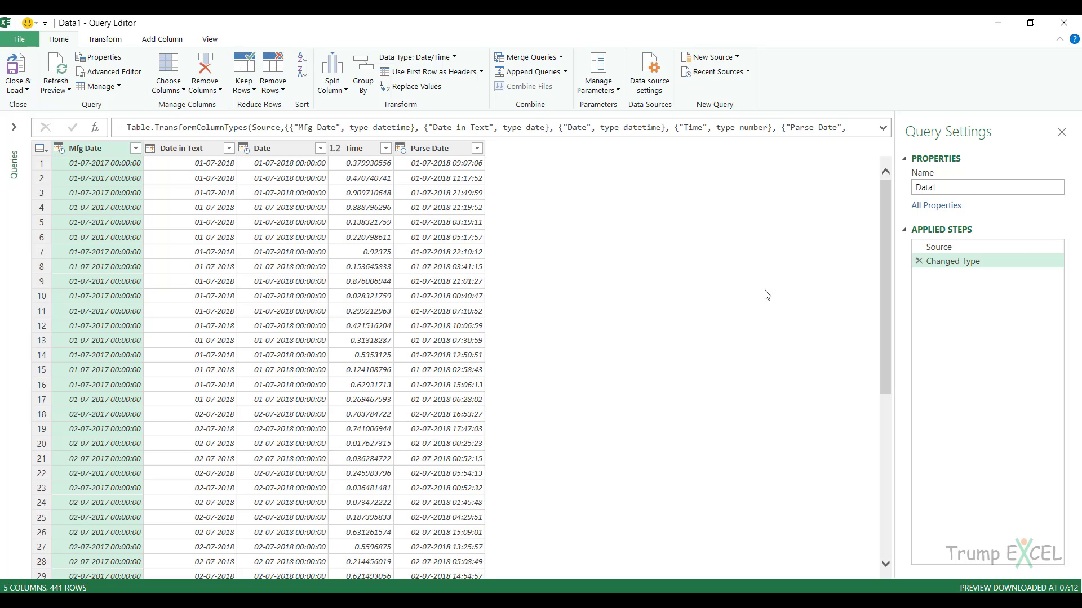
pyautogui.click(918, 263)
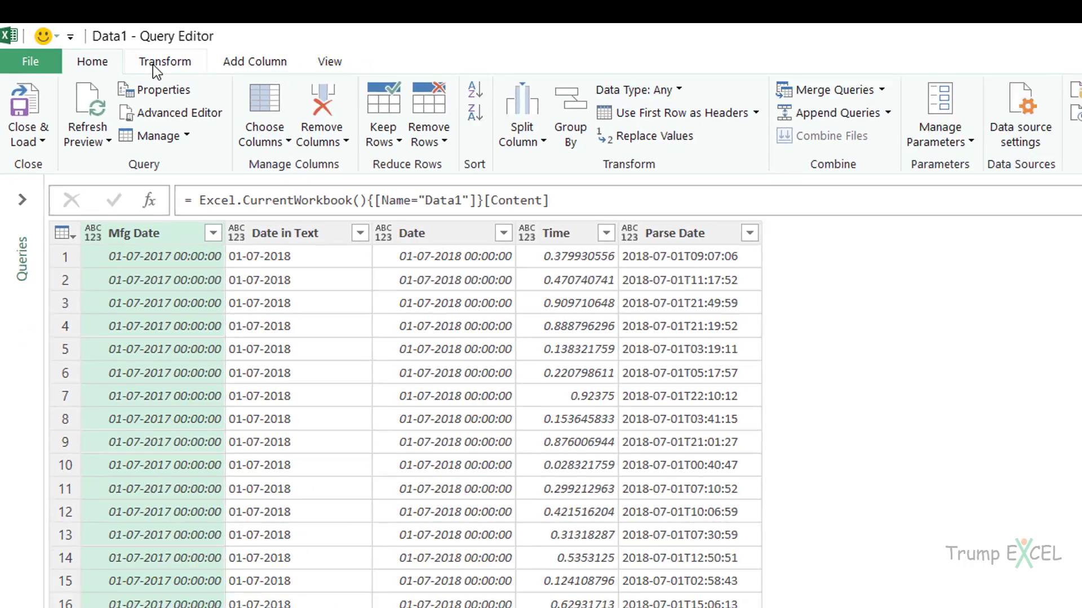
# Transform the Date column to Date Only so the time portion is stripped from its values
pyautogui.click(201, 75)
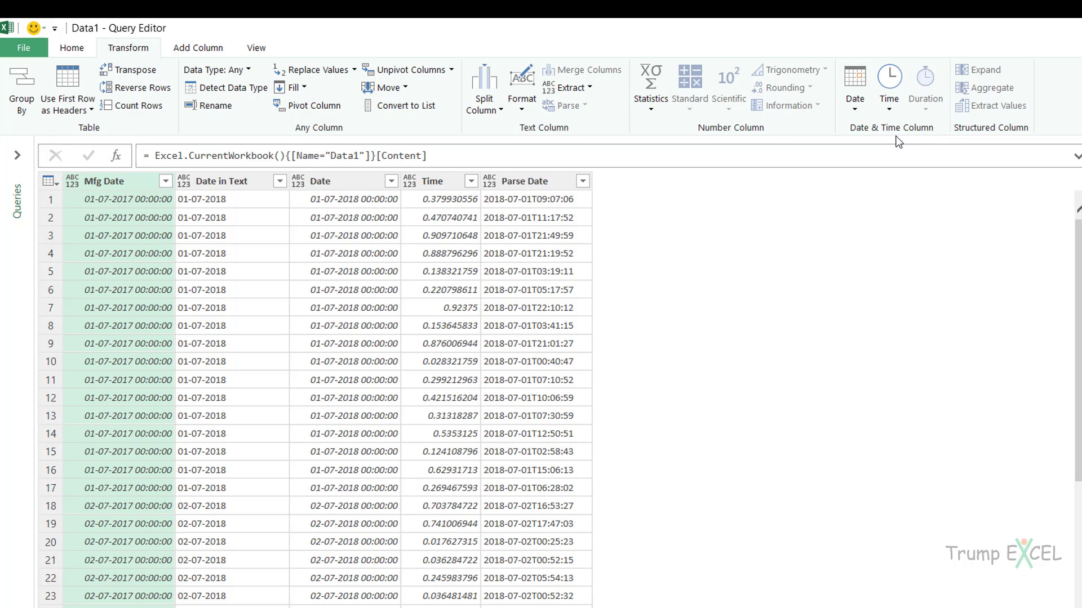
pyautogui.click(858, 106)
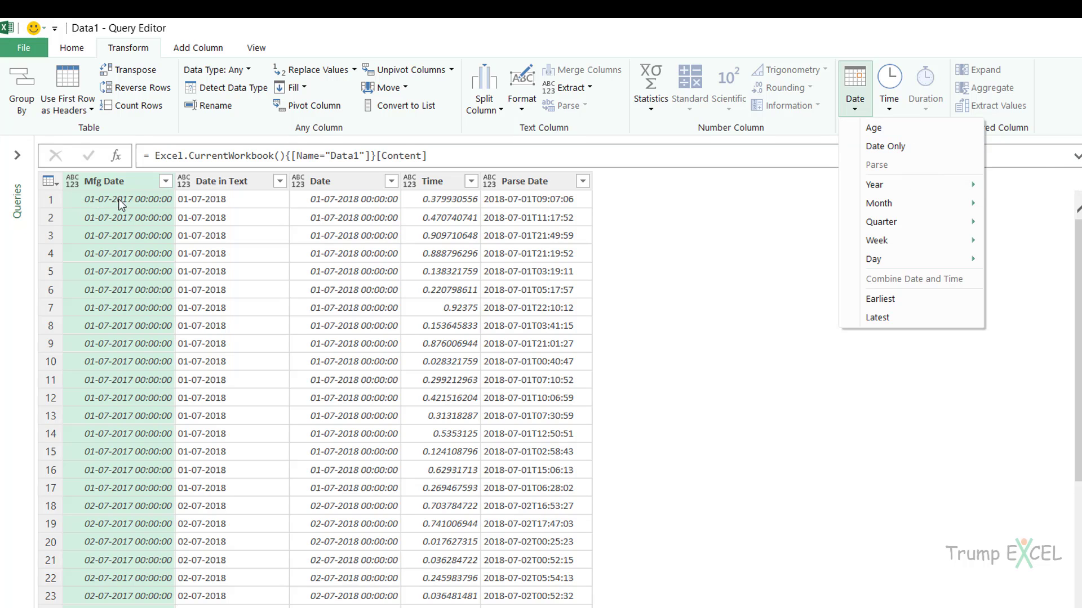
pyautogui.click(876, 131)
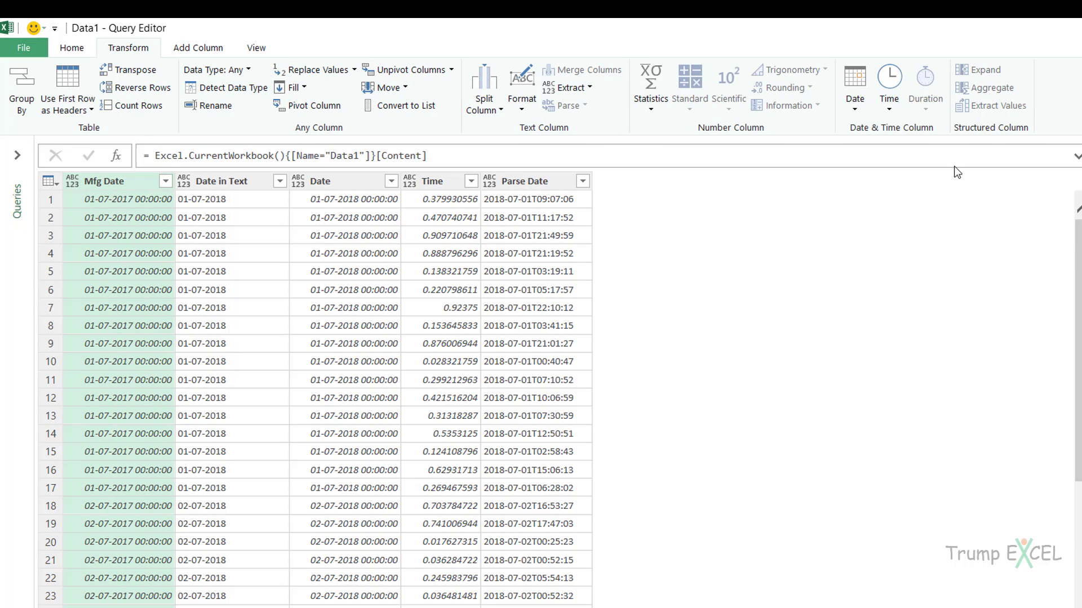
pyautogui.click(854, 105)
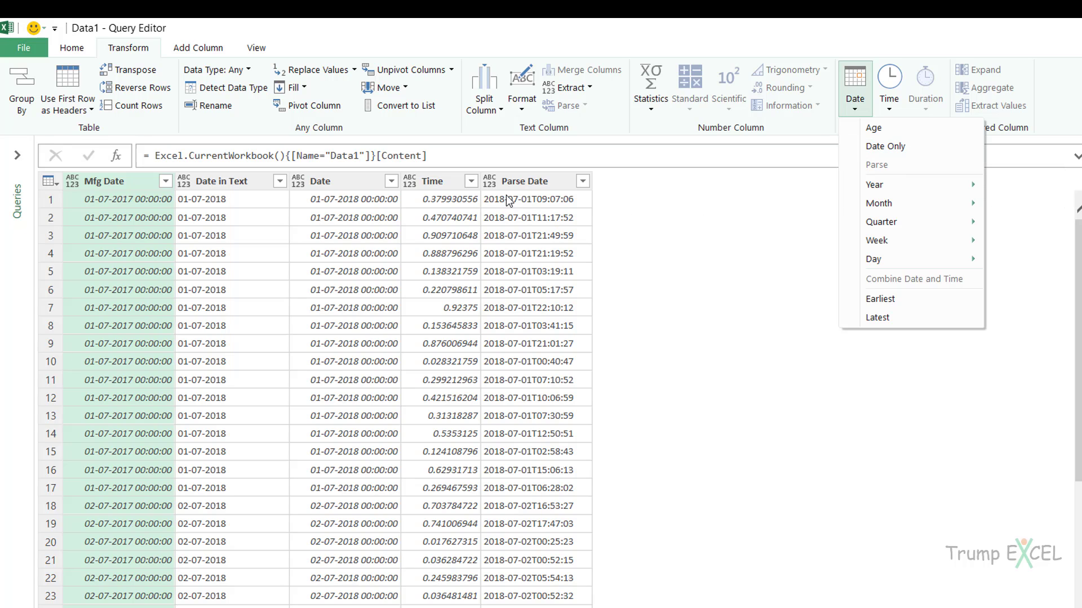
pyautogui.click(362, 186)
pyautogui.click(336, 181)
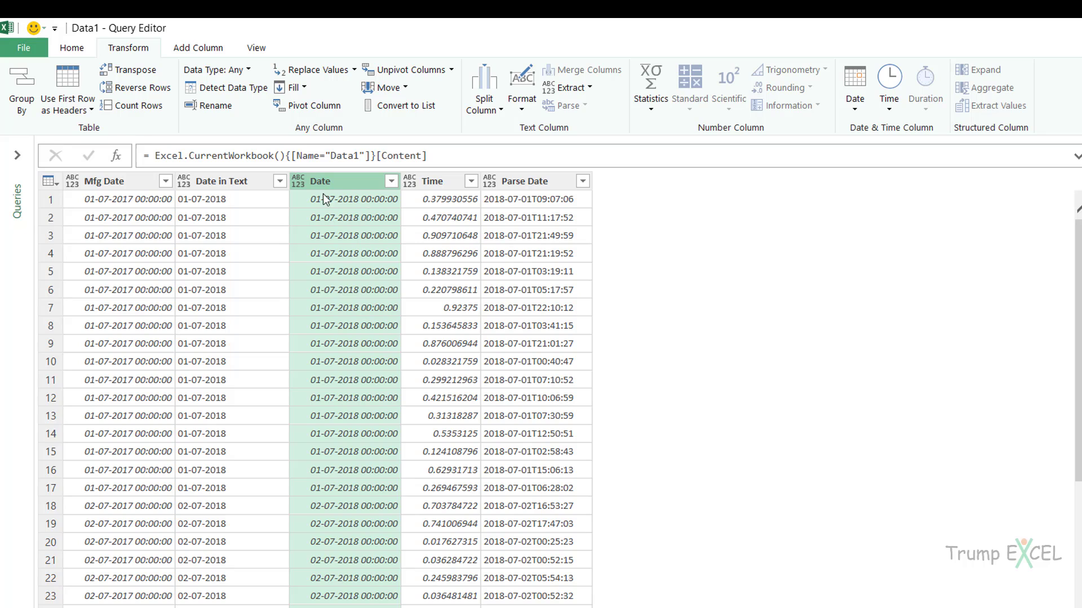
pyautogui.click(855, 93)
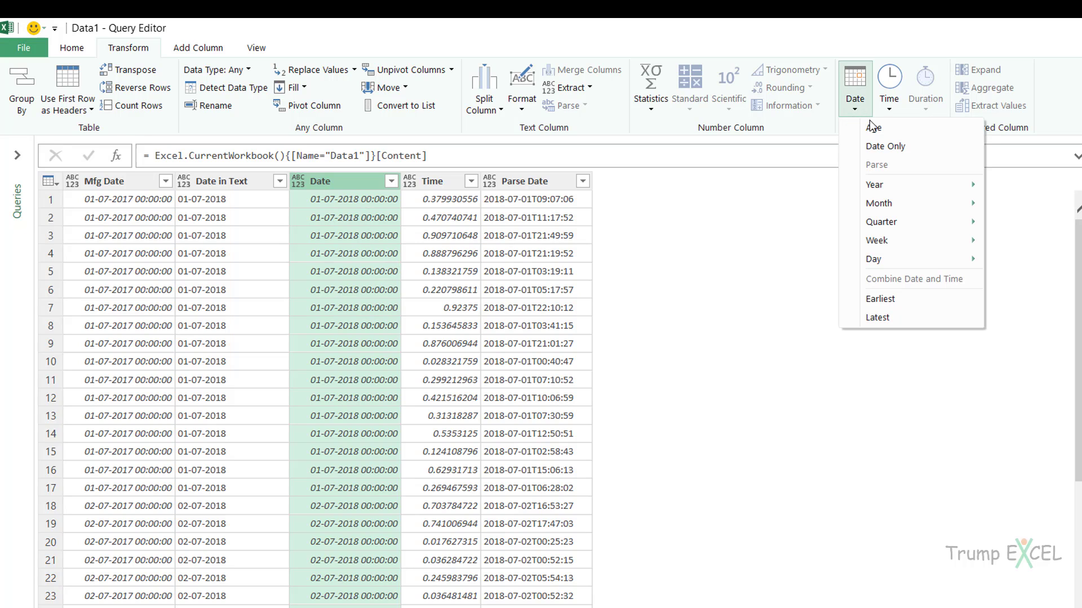
pyautogui.click(884, 146)
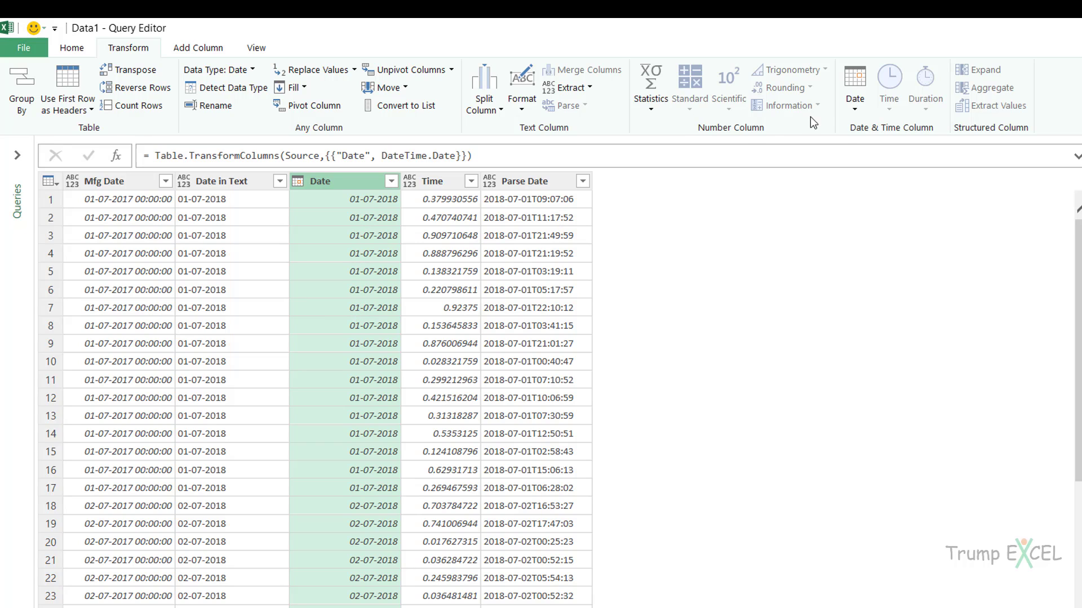
# Select the Parse Date column and review the accepted DateTimeZone formats on the DateTimeZone.FromText reference page in Chrome
pyautogui.click(854, 93)
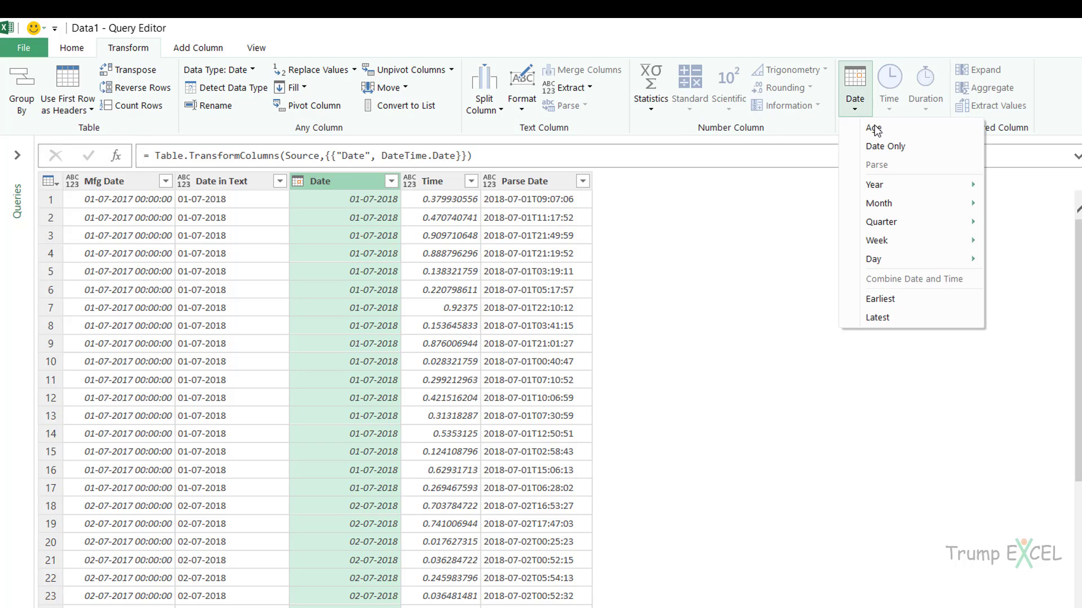
pyautogui.click(525, 180)
pyautogui.click(525, 180)
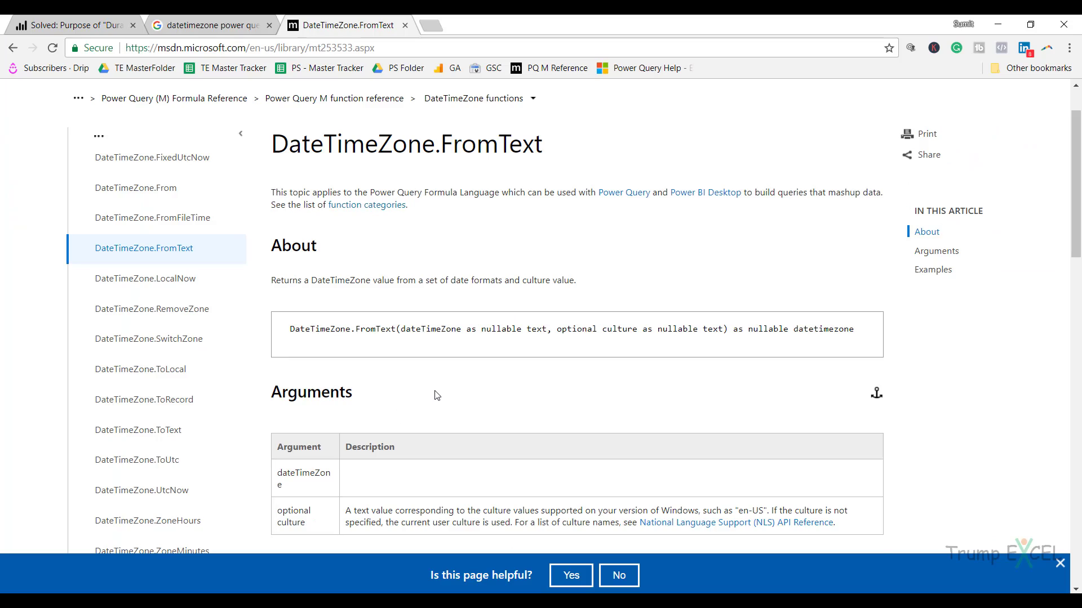
pyautogui.scroll(2, 436, 394)
pyautogui.scroll(-6, 436, 395)
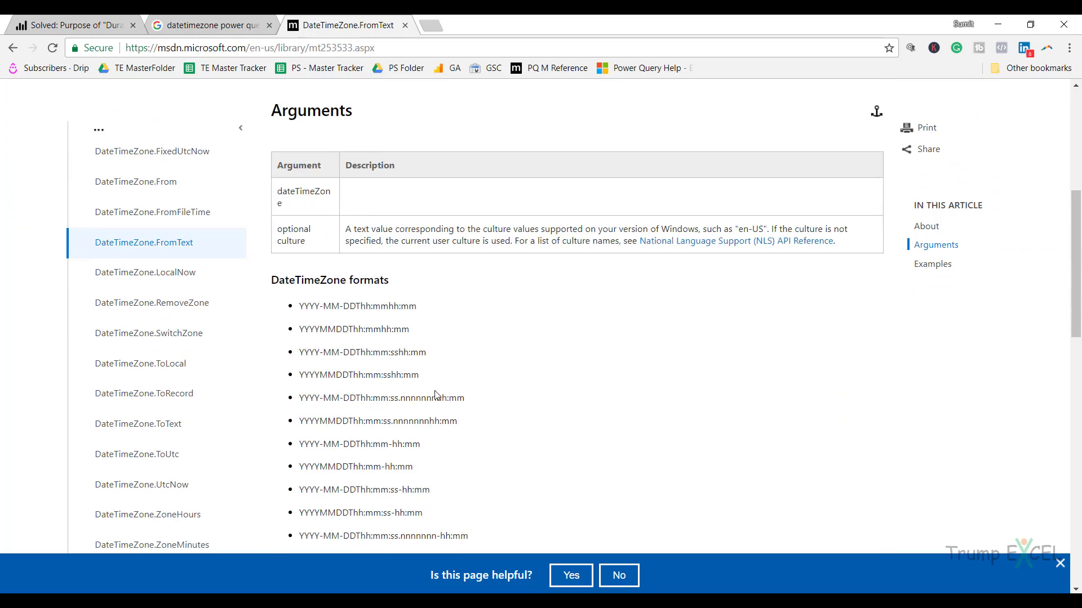
pyautogui.scroll(-2, 436, 394)
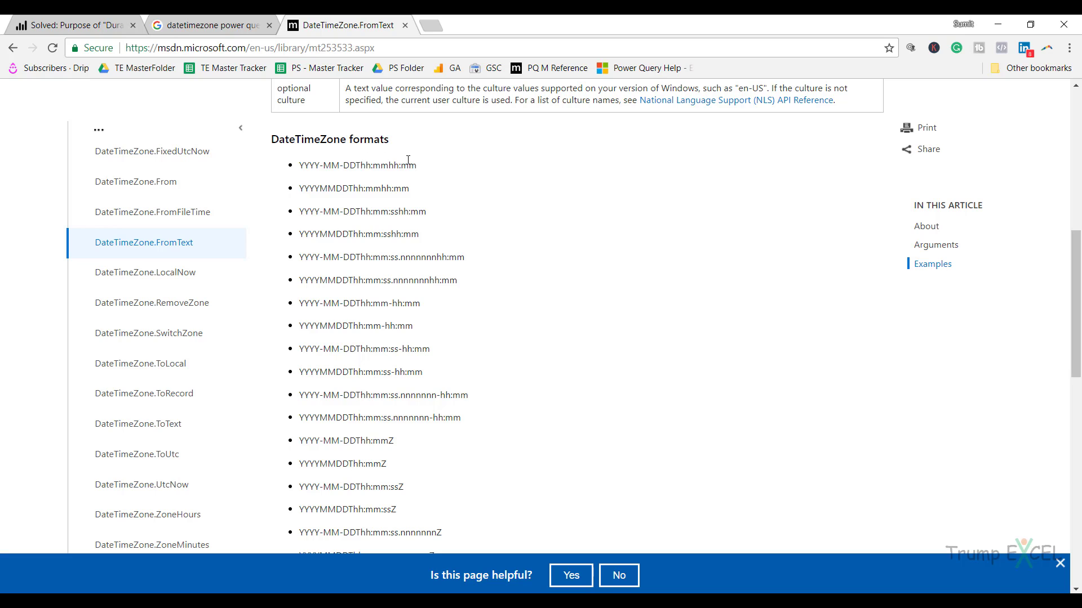
pyautogui.scroll(-1, 433, 189)
pyautogui.scroll(1, 384, 167)
pyautogui.scroll(-1, 462, 271)
pyautogui.scroll(1, 461, 271)
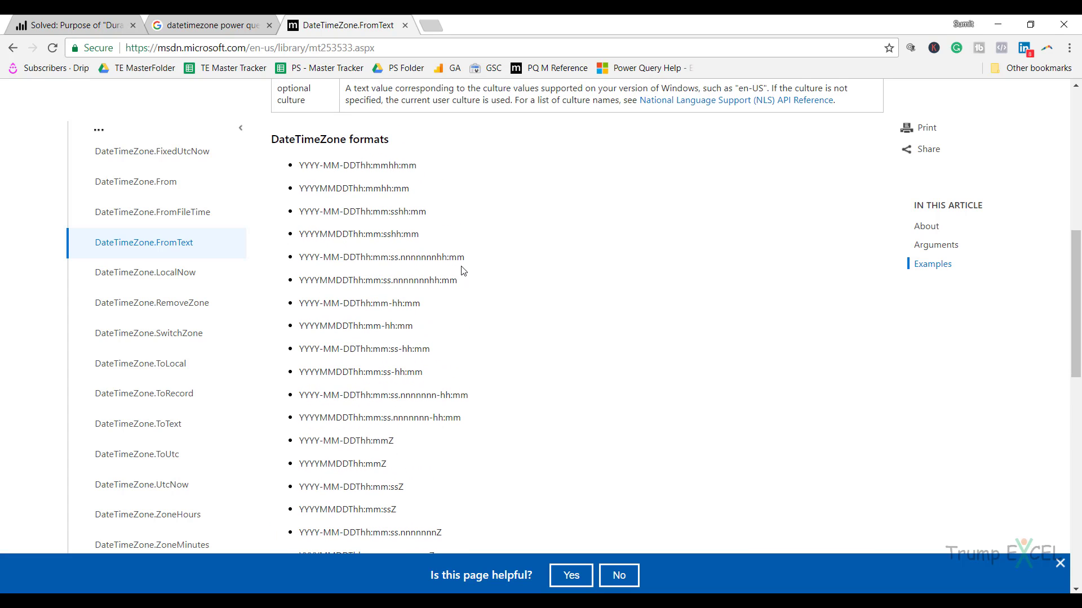
pyautogui.click(997, 24)
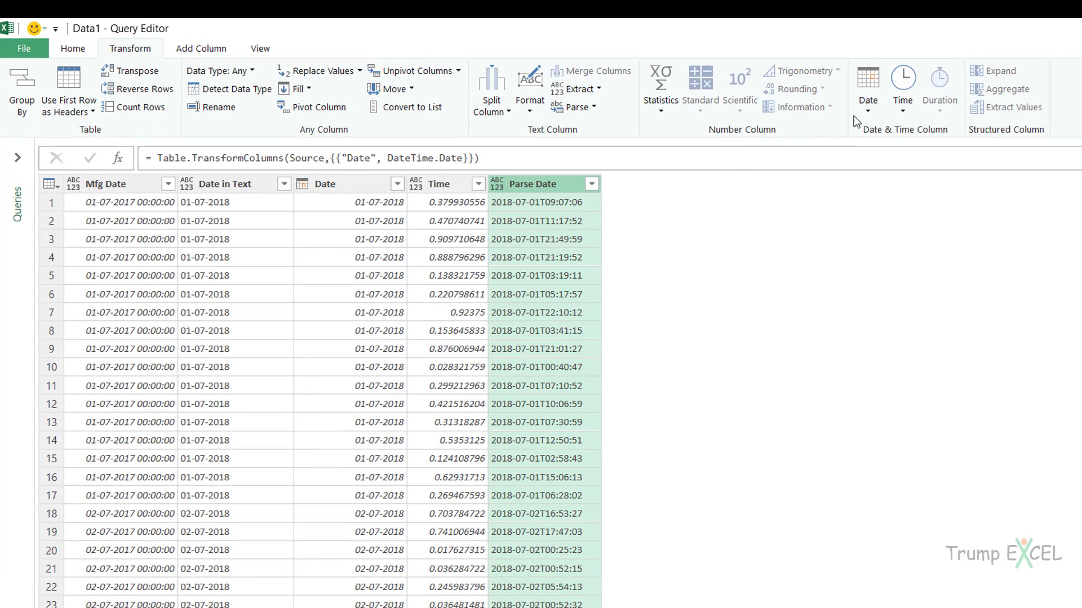
# Parse the Parse Date column into dates, and delete the Parsed Date and Extracted Date steps from the query
pyautogui.click(866, 104)
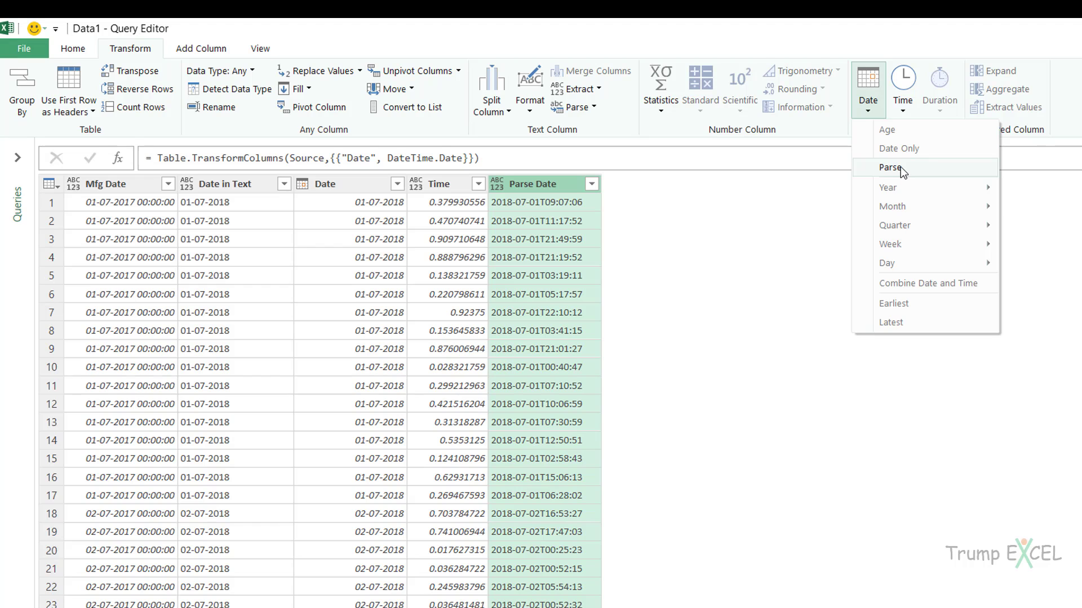
pyautogui.click(899, 167)
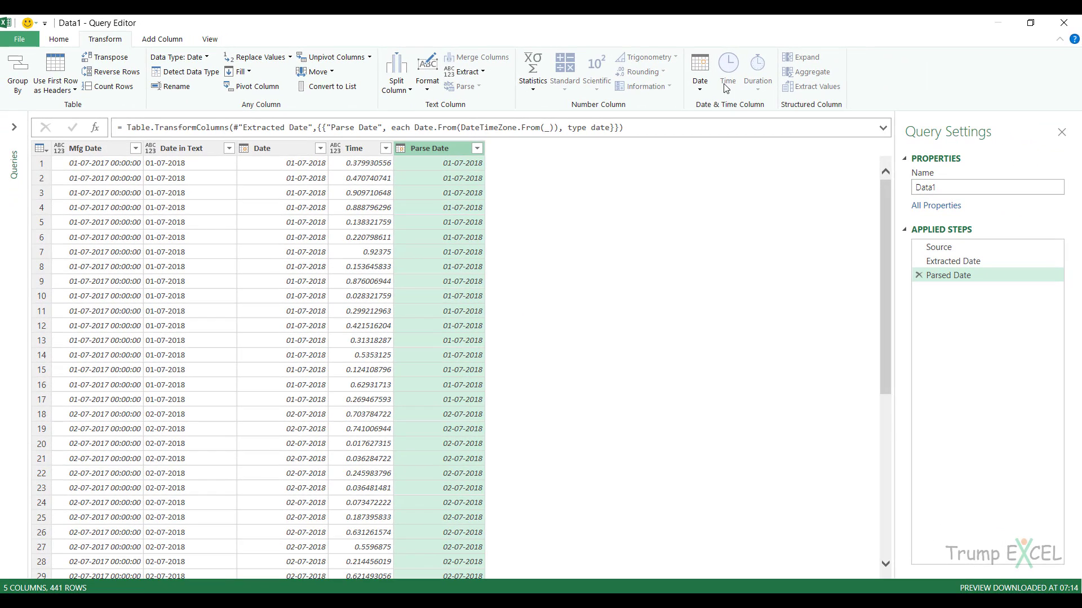
pyautogui.click(918, 275)
pyautogui.click(919, 261)
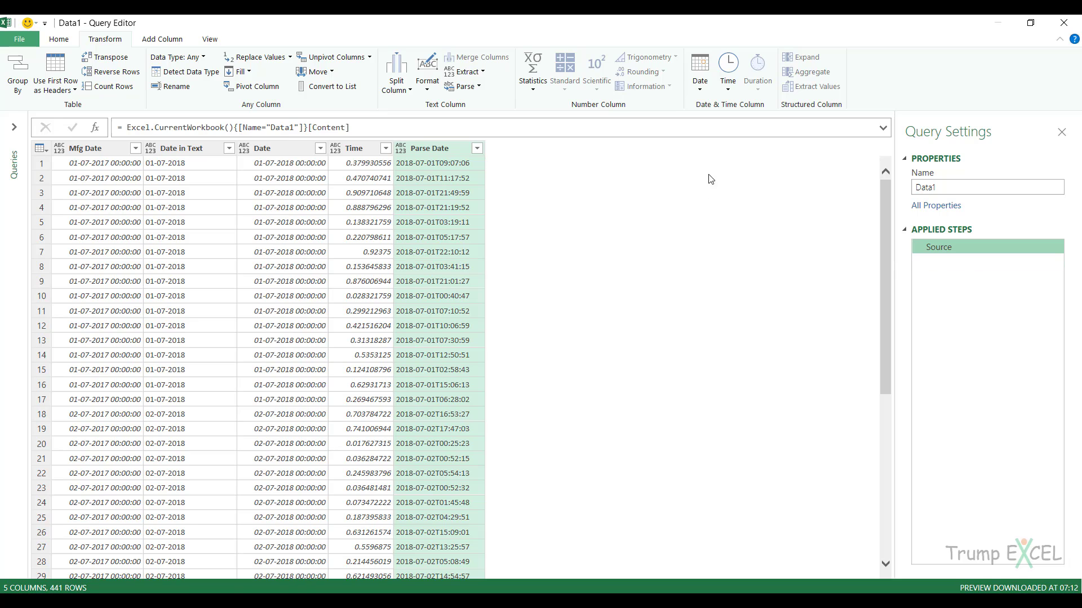
# Change the Date in Text column's data type to Date and move it to the end of the table, after Parse Date
pyautogui.click(700, 87)
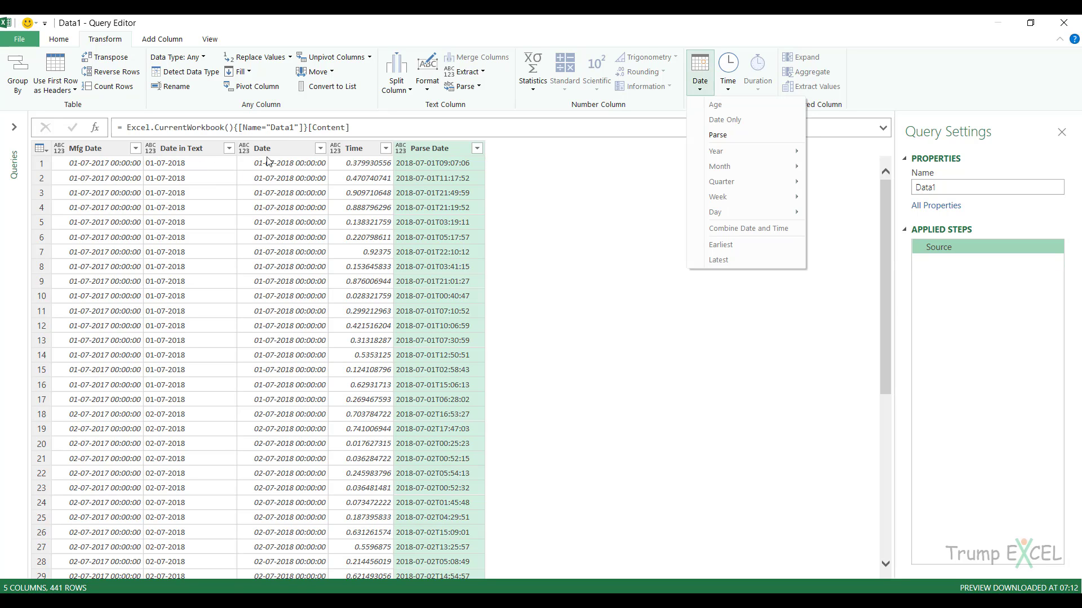
pyautogui.click(182, 156)
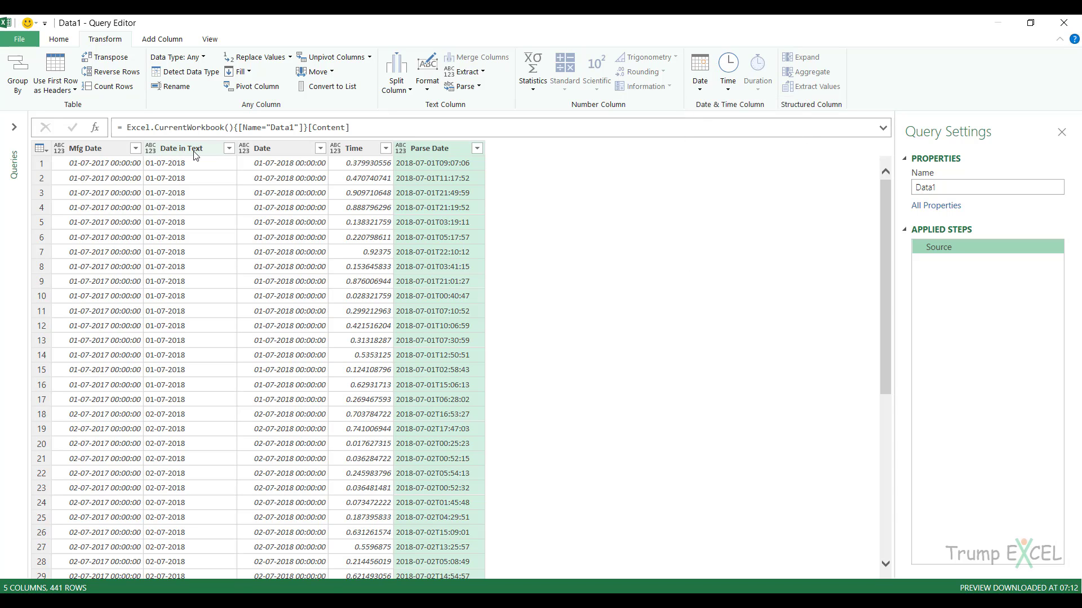
pyautogui.click(193, 152)
pyautogui.click(200, 57)
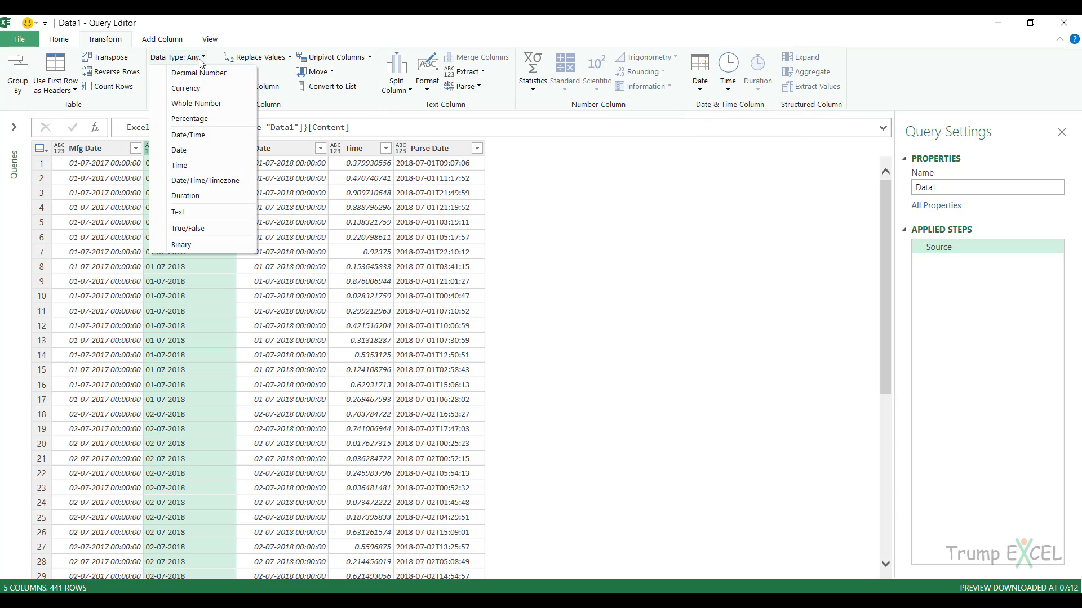
pyautogui.click(198, 151)
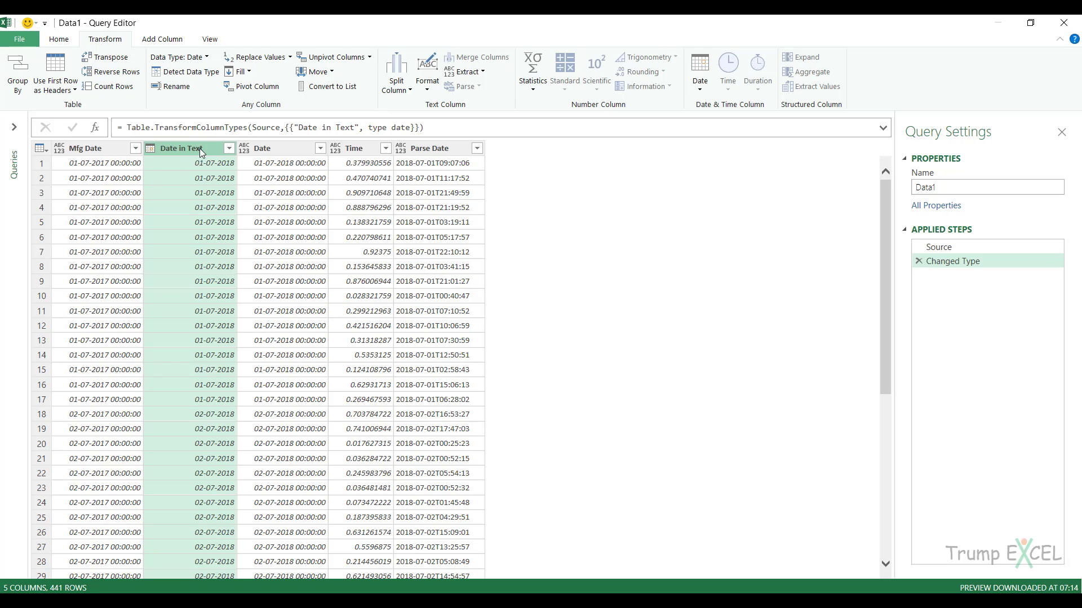
pyautogui.moveTo(196, 150); pyautogui.dragTo(516, 144)
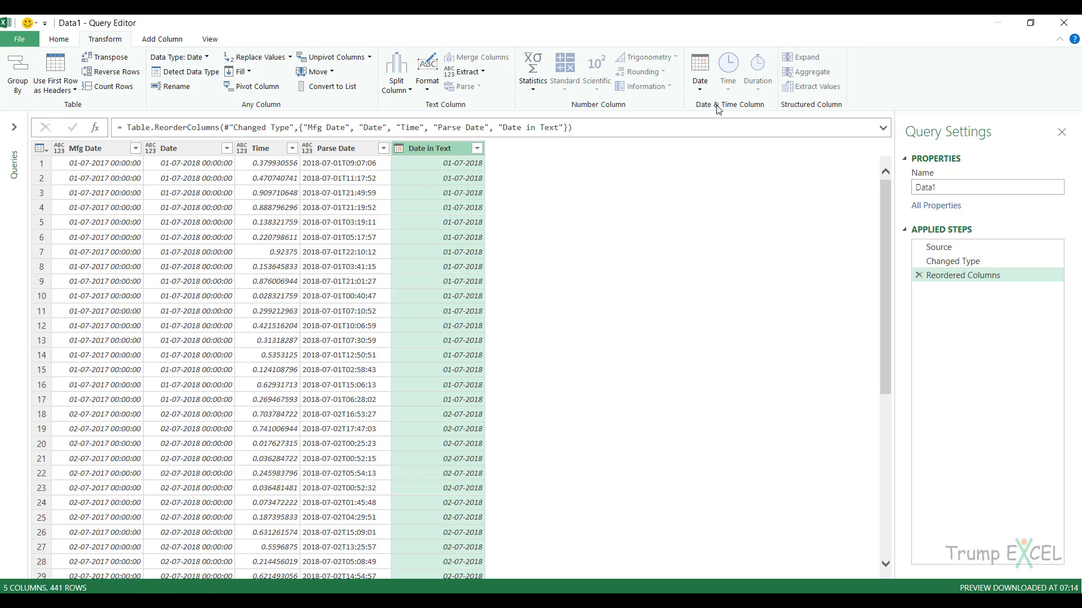
# Transform the Date in Text column to Year, and delete that transformation from the applied steps
pyautogui.click(708, 91)
pyautogui.moveTo(748, 157)
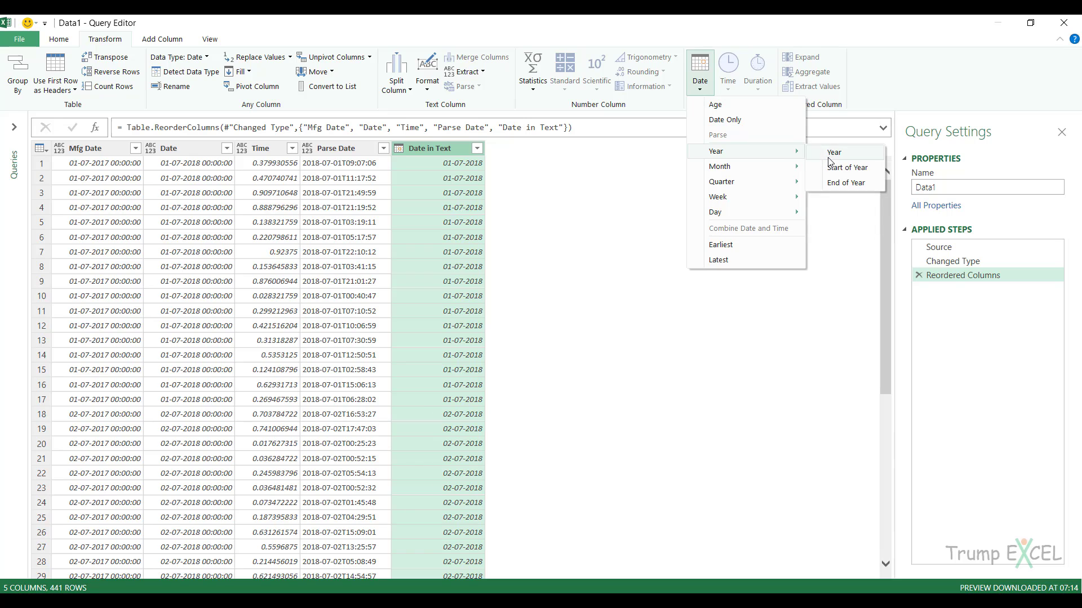
pyautogui.click(834, 153)
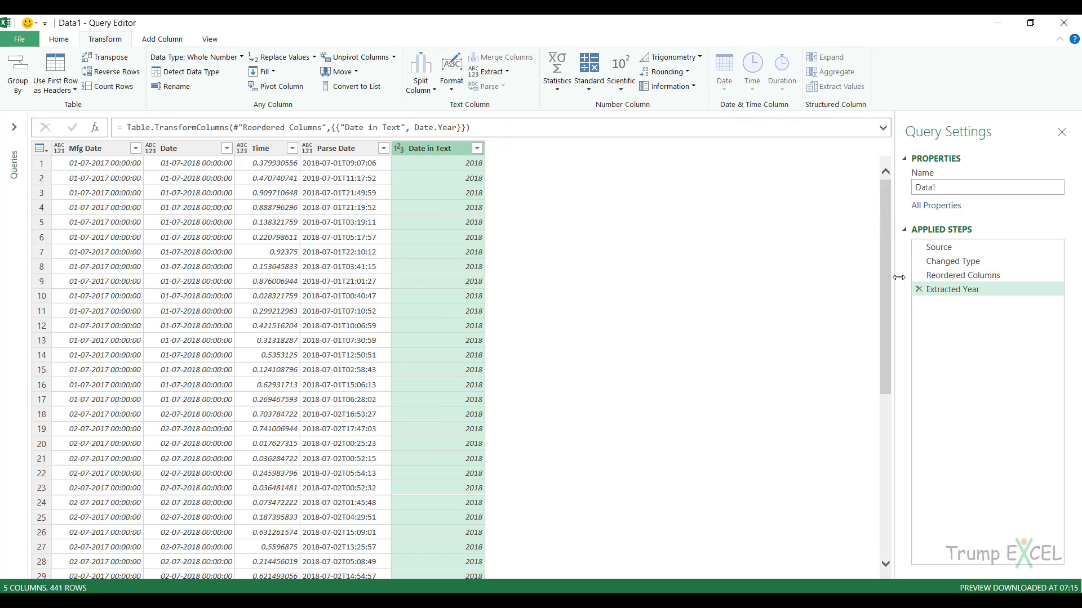
pyautogui.click(919, 289)
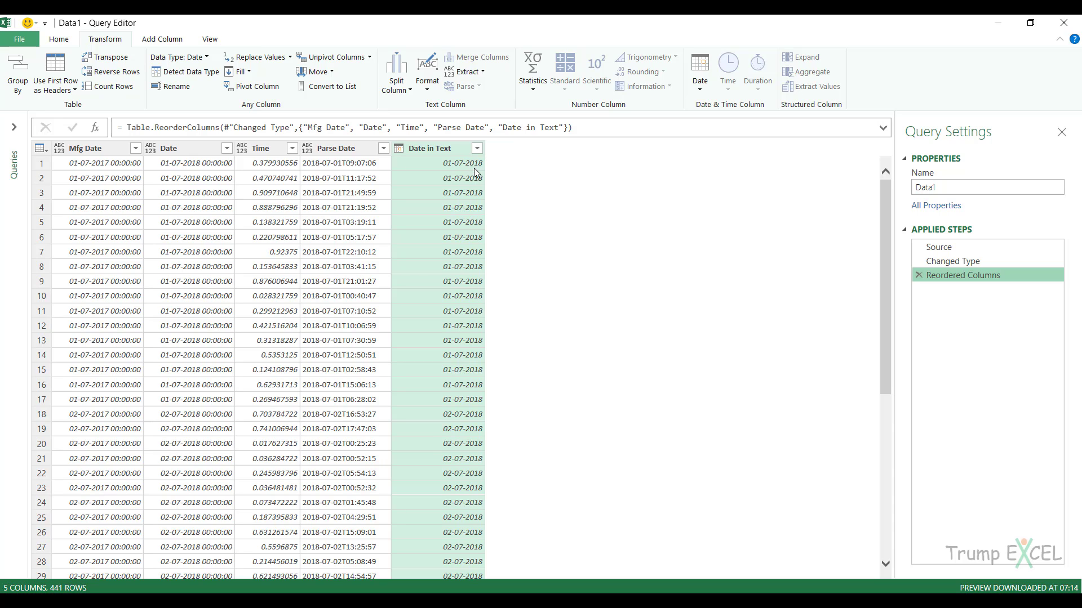
# Transform the Date in Text column to Start of Year, and delete that transformation from the applied steps
pyautogui.click(700, 79)
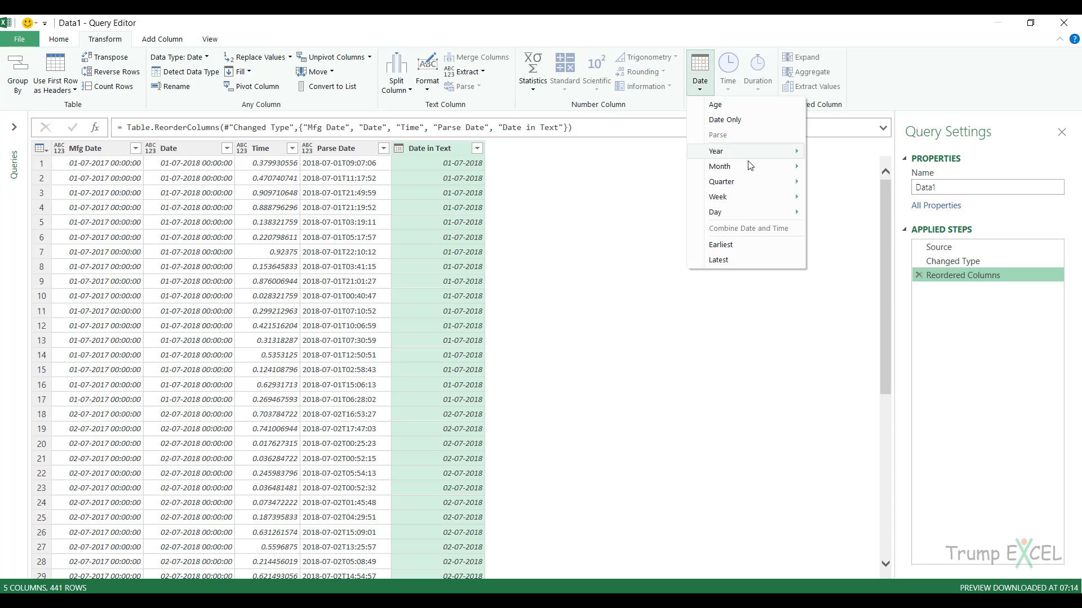
pyautogui.moveTo(789, 151)
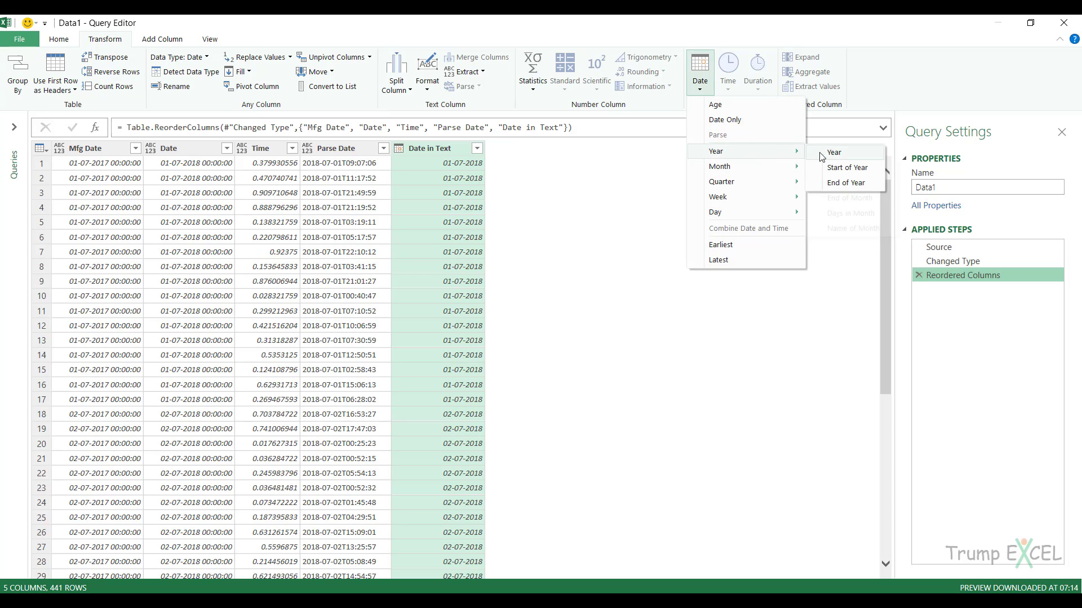
pyautogui.click(848, 167)
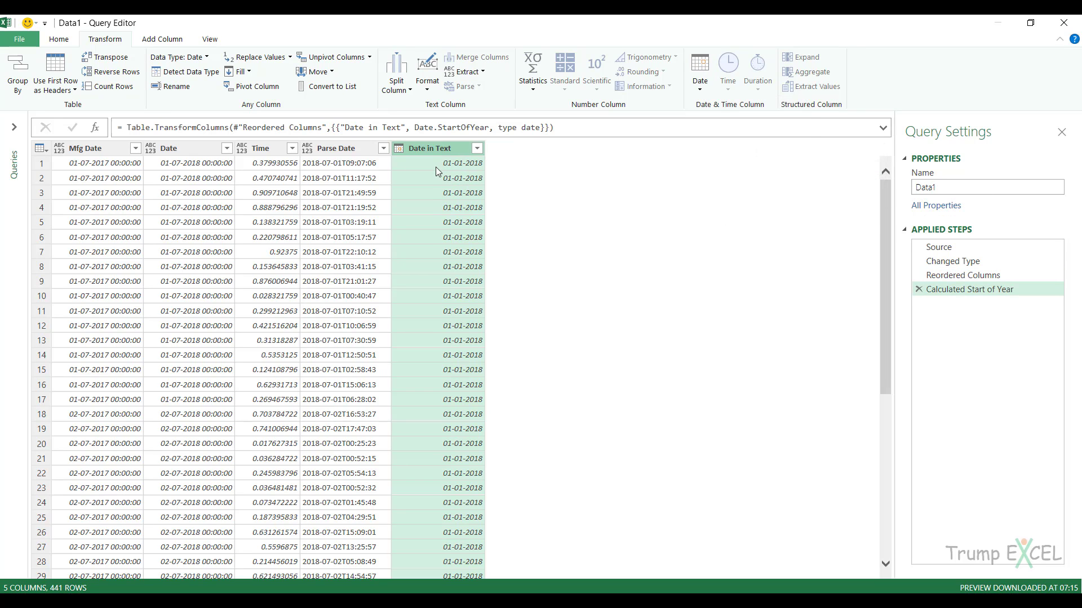
pyautogui.click(916, 289)
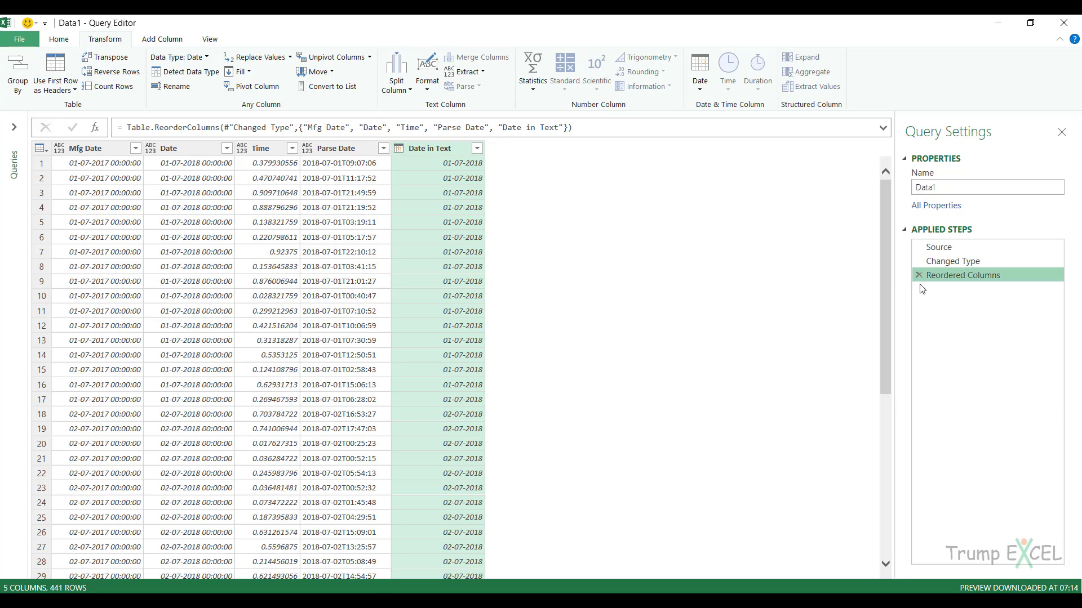
# Transform the Date in Text column to Days in Month, and delete that transformation from the applied steps
pyautogui.click(699, 82)
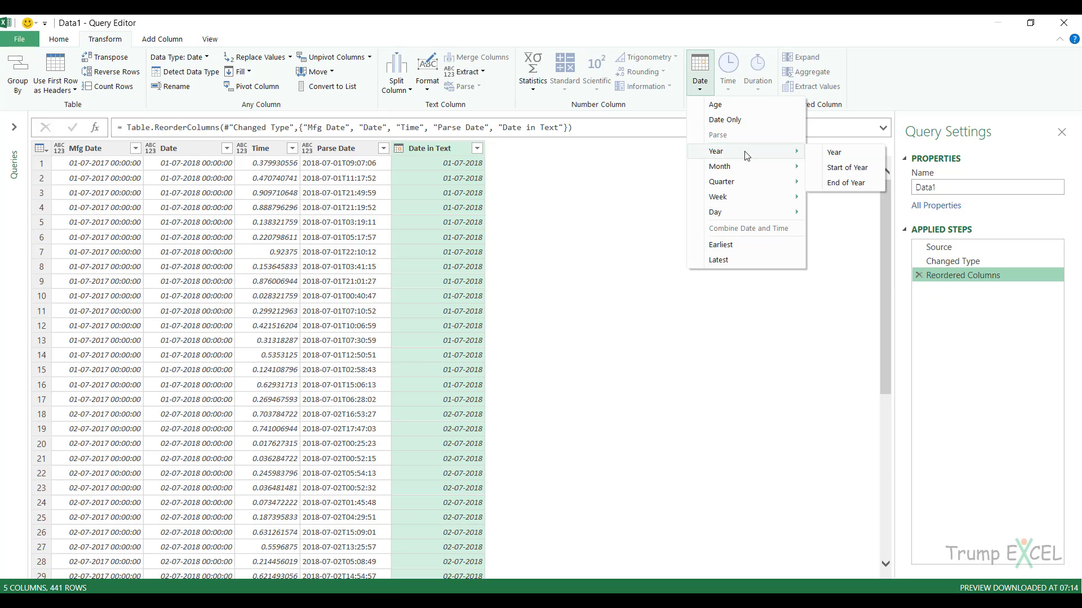
pyautogui.moveTo(767, 173)
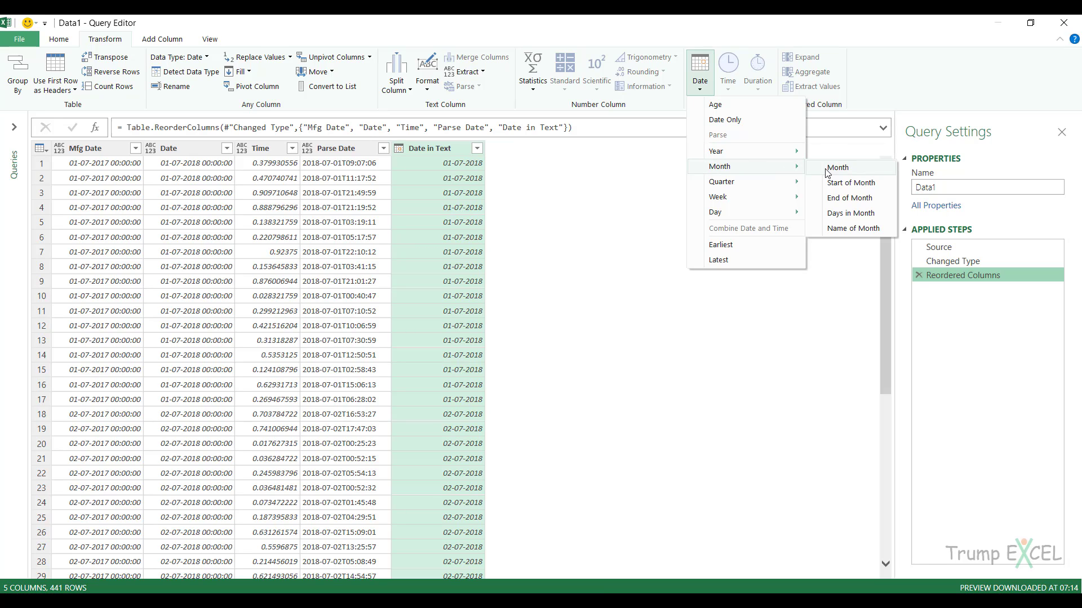
pyautogui.click(849, 214)
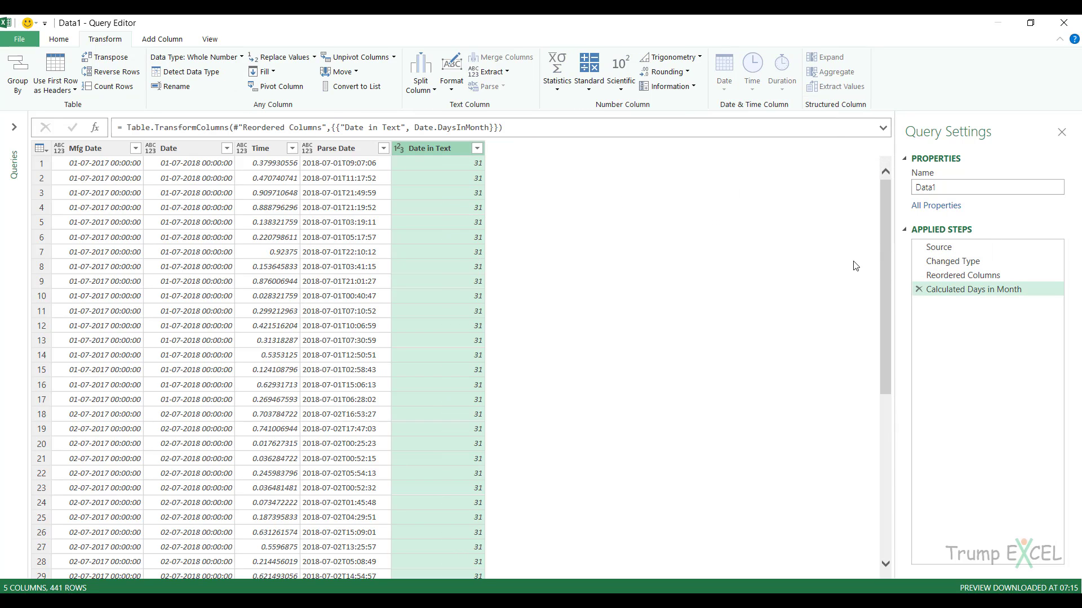
pyautogui.click(919, 289)
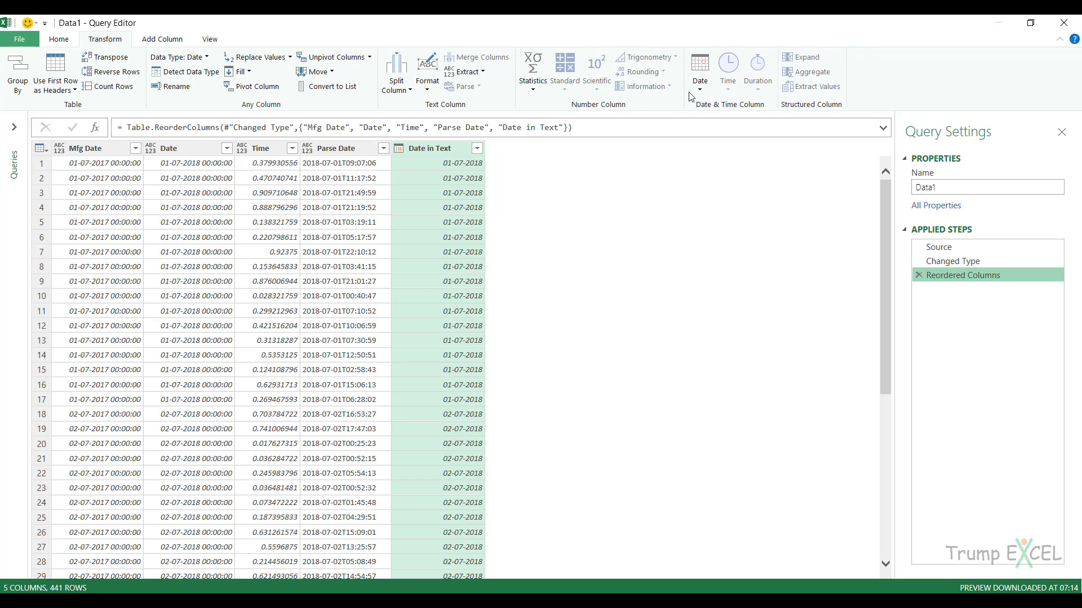
# Transform the Date in Text column to Name of Month, and delete that transformation from the applied steps
pyautogui.click(707, 94)
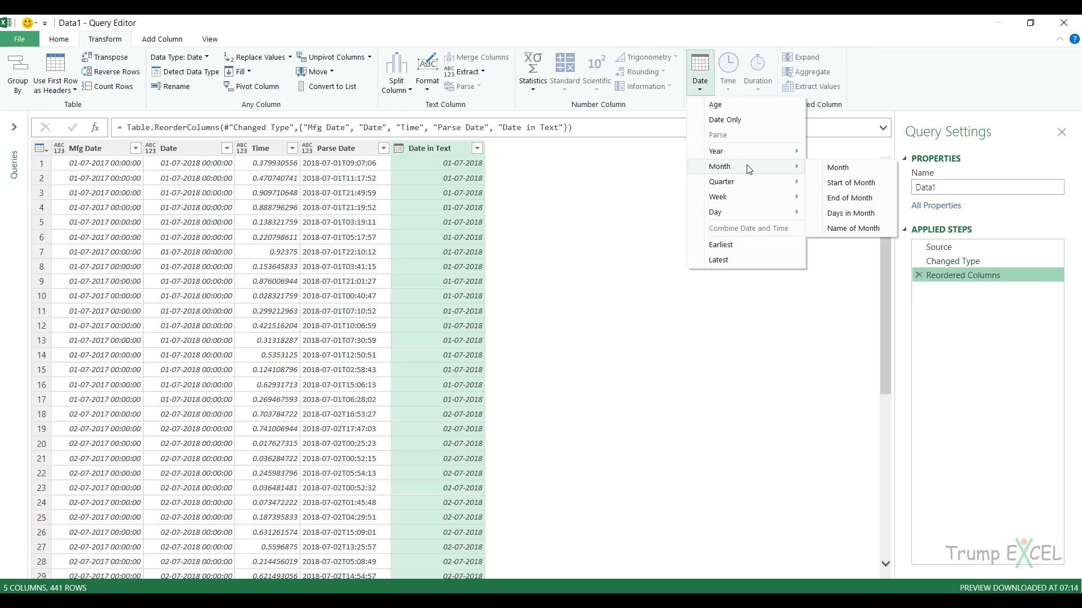
pyautogui.click(860, 233)
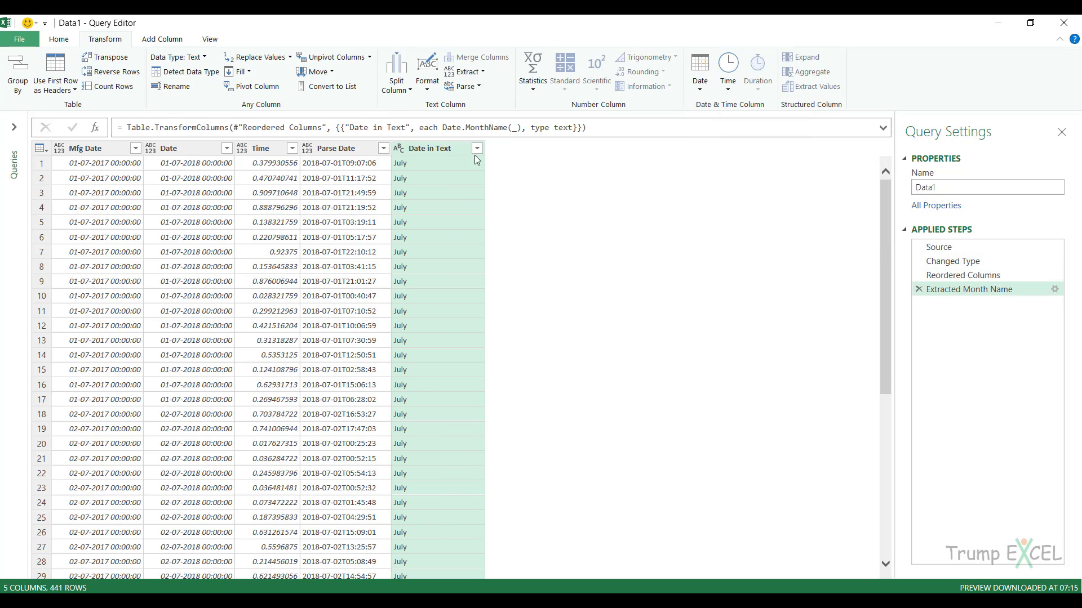
pyautogui.click(919, 290)
# Transform the Date in Text column to Name of Day, and delete that transformation from the applied steps
pyautogui.click(700, 72)
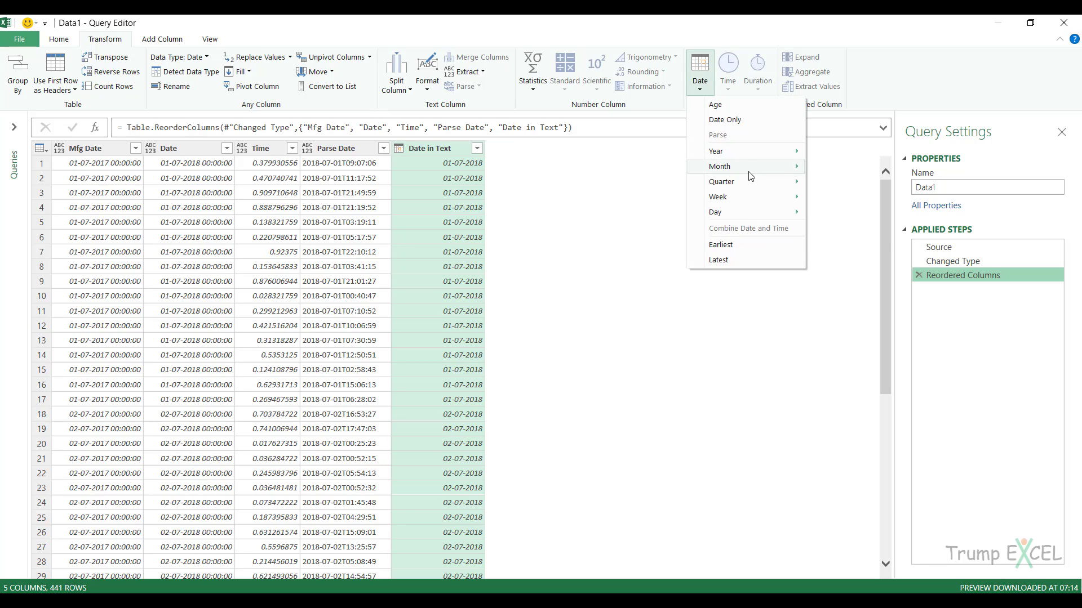
pyautogui.moveTo(755, 185)
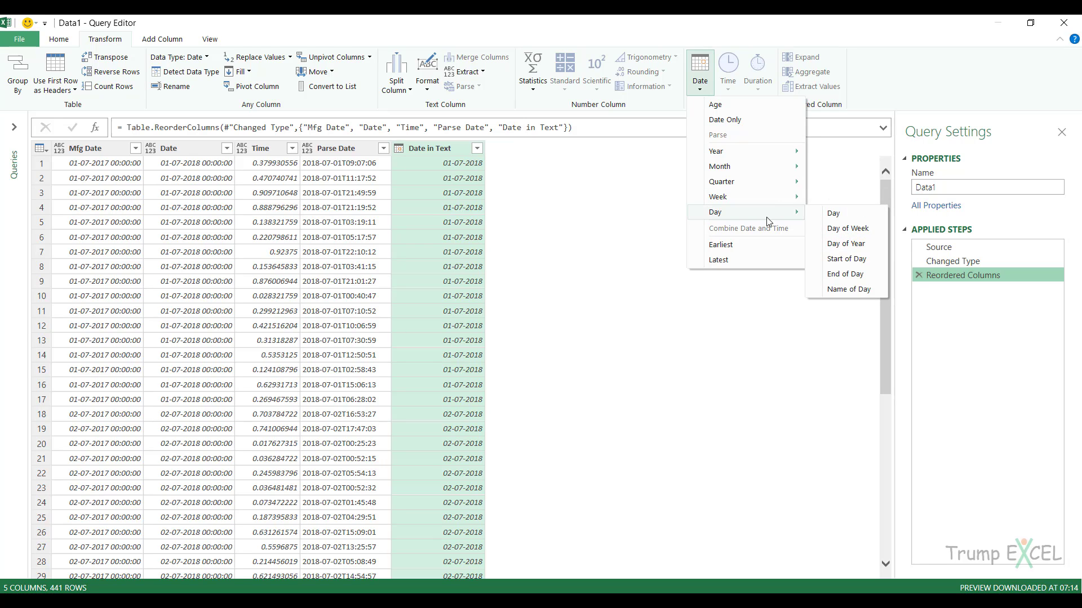
pyautogui.click(848, 290)
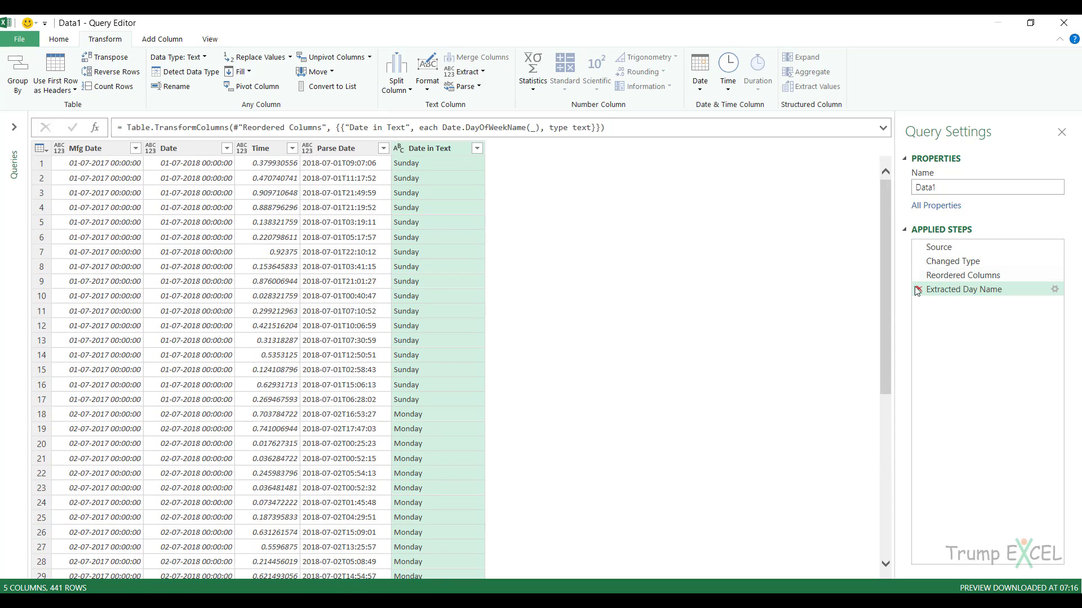
pyautogui.click(918, 290)
# Calculate the Earliest date of the Date in Text column, and delete that calculation from the applied steps
pyautogui.click(700, 70)
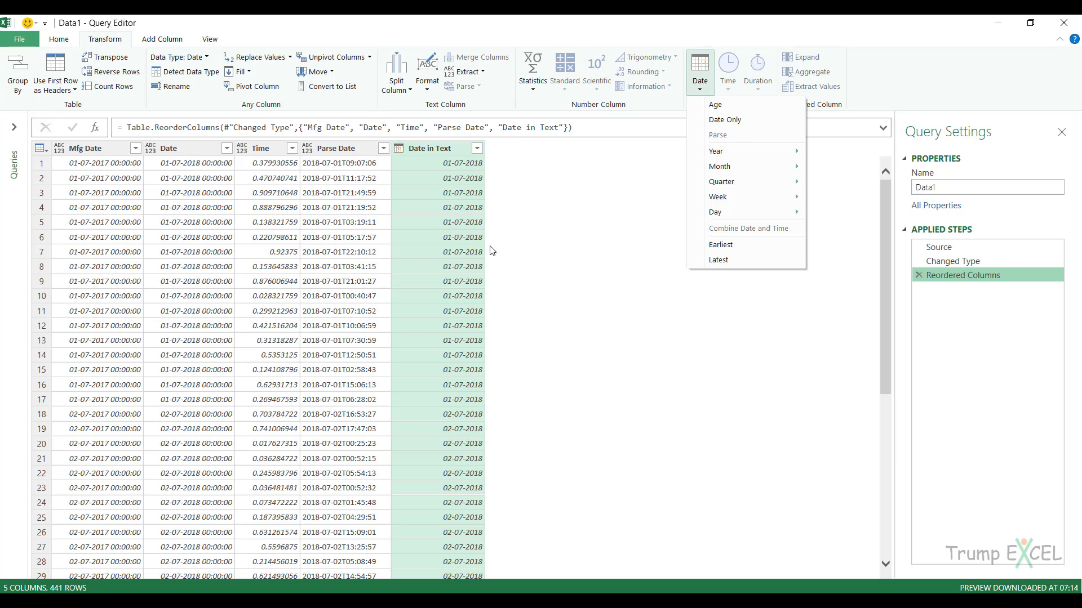
pyautogui.click(715, 246)
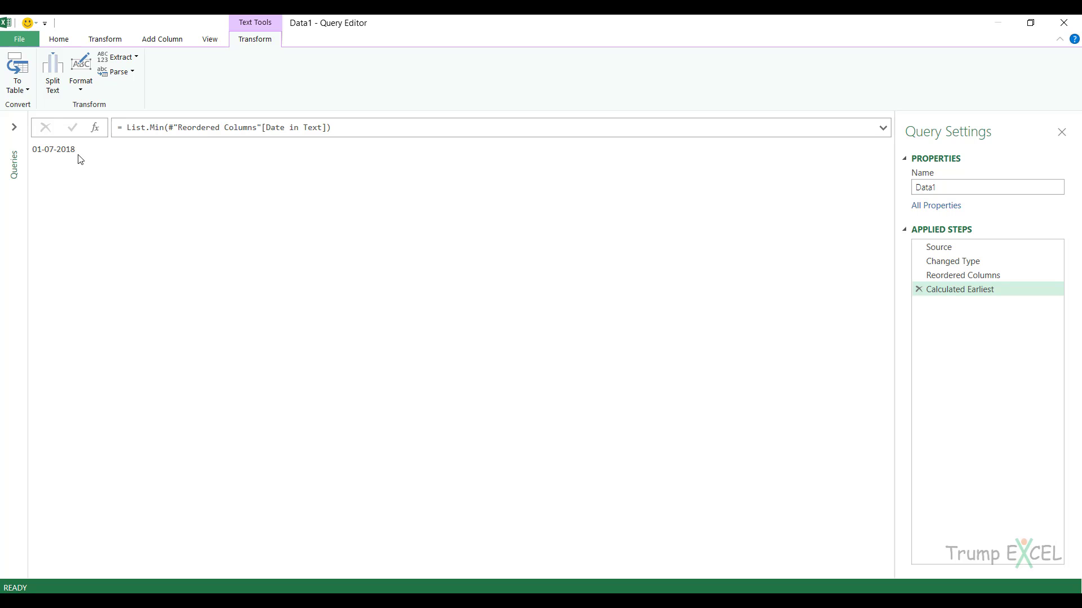
pyautogui.click(919, 289)
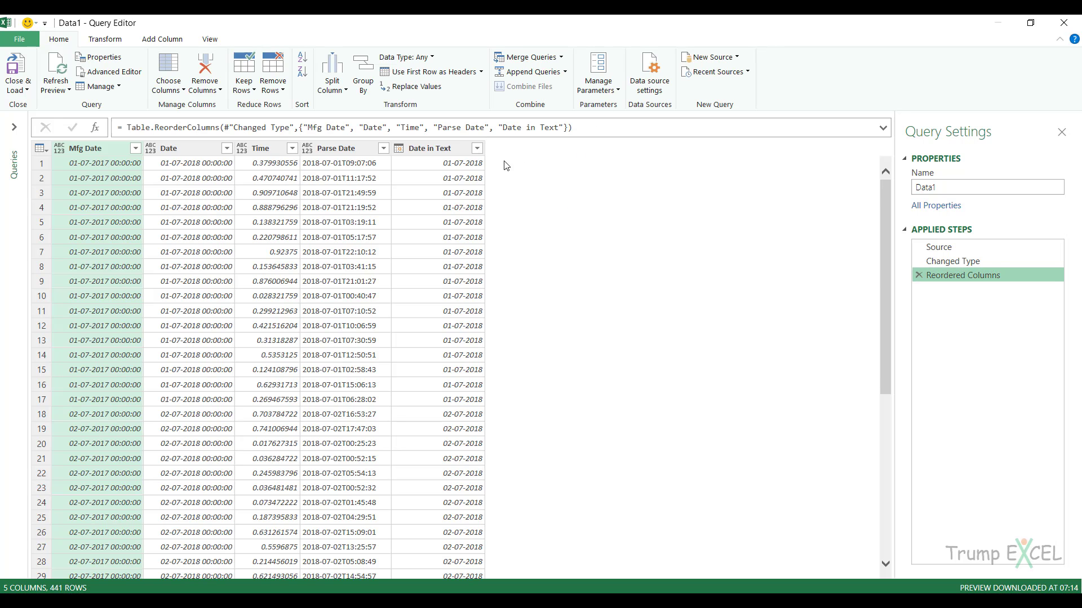
# Move the Time column to the end of the table, after Date in Text, and change its data type to Time
pyautogui.click(437, 148)
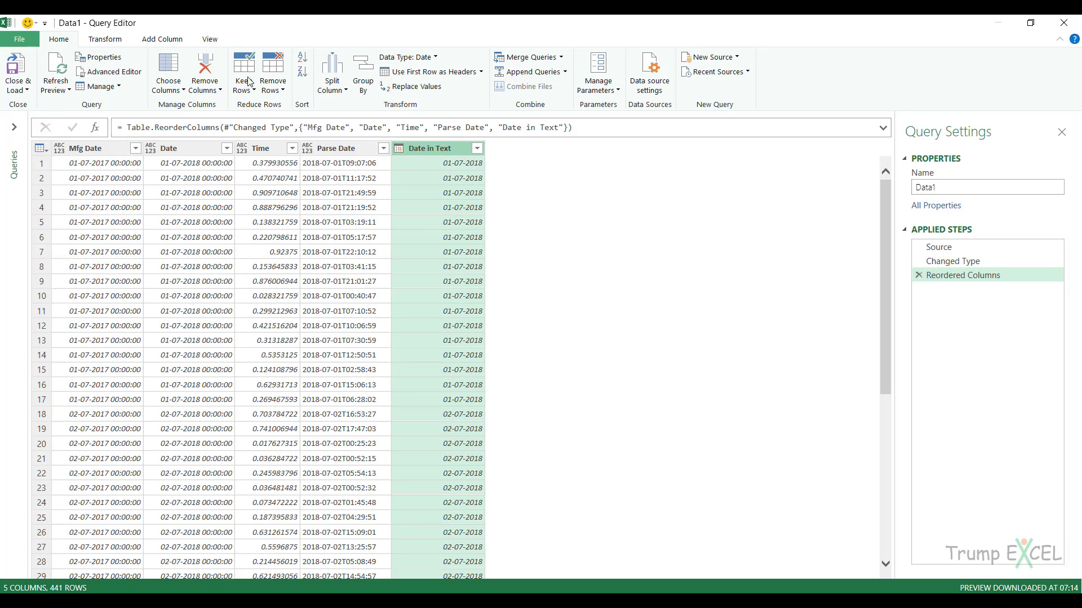
pyautogui.click(105, 39)
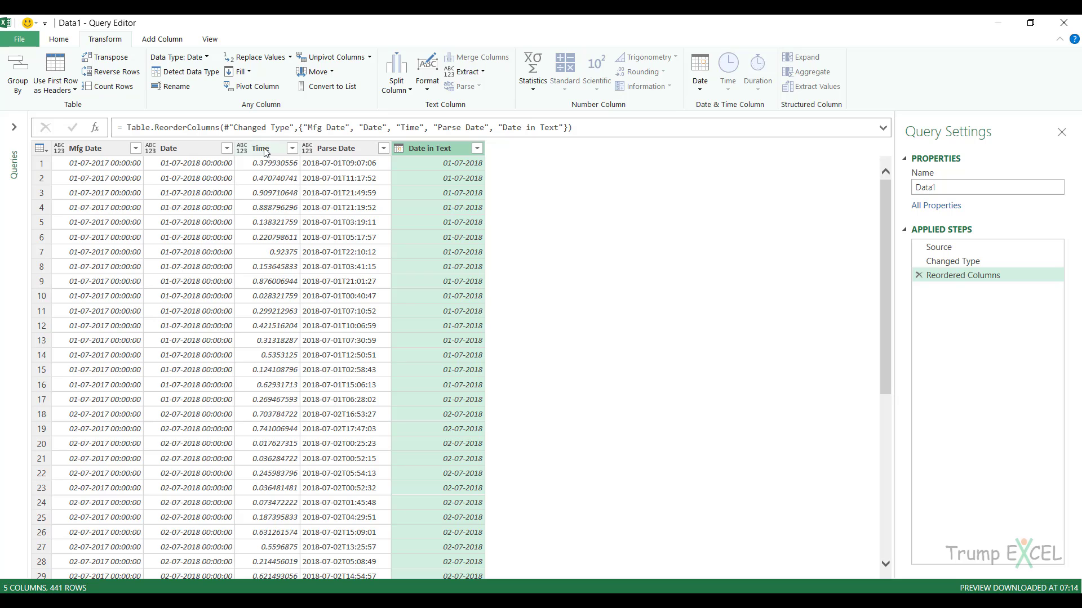
pyautogui.moveTo(264, 151); pyautogui.dragTo(487, 163)
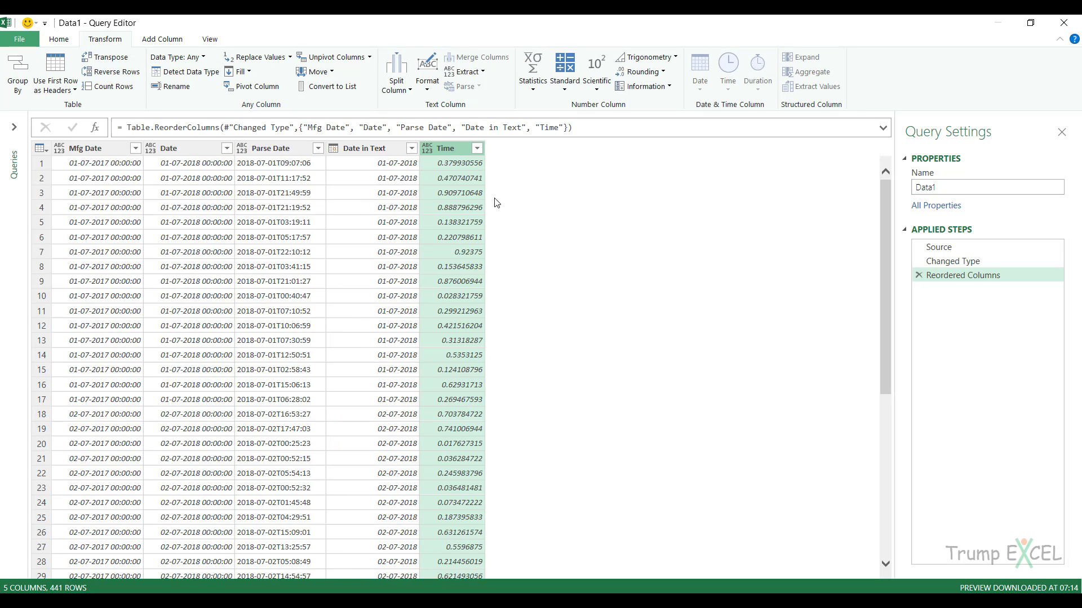
pyautogui.click(177, 56)
pyautogui.click(195, 168)
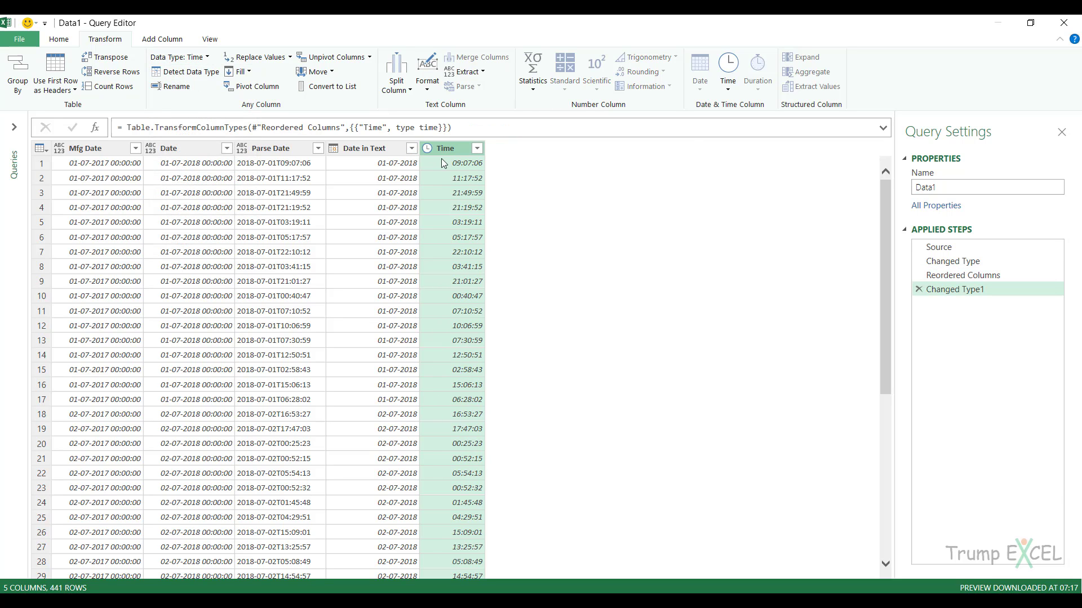
pyautogui.click(735, 94)
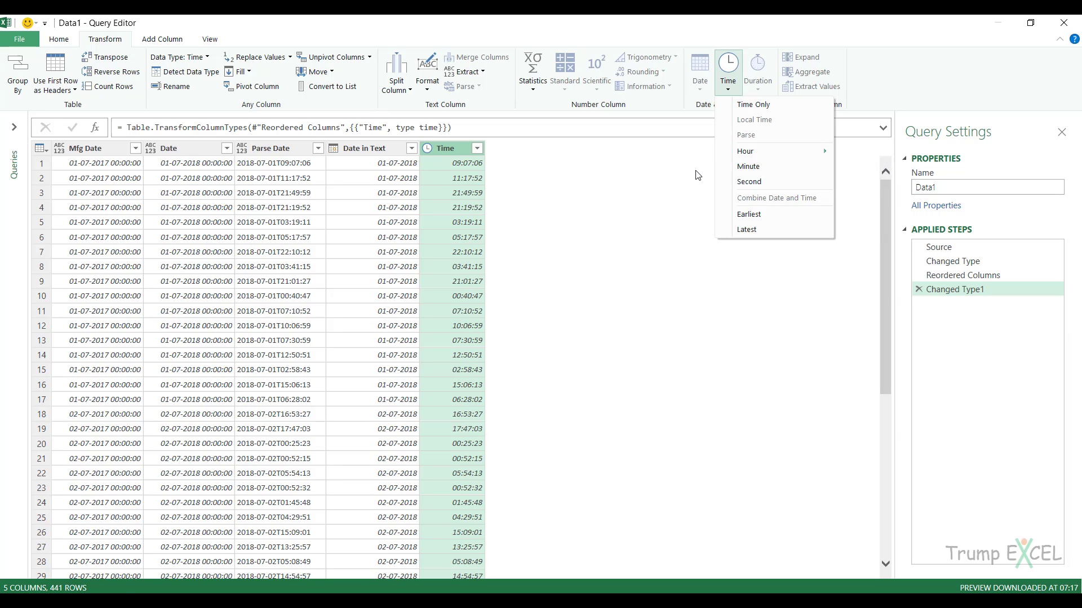
pyautogui.moveTo(777, 151)
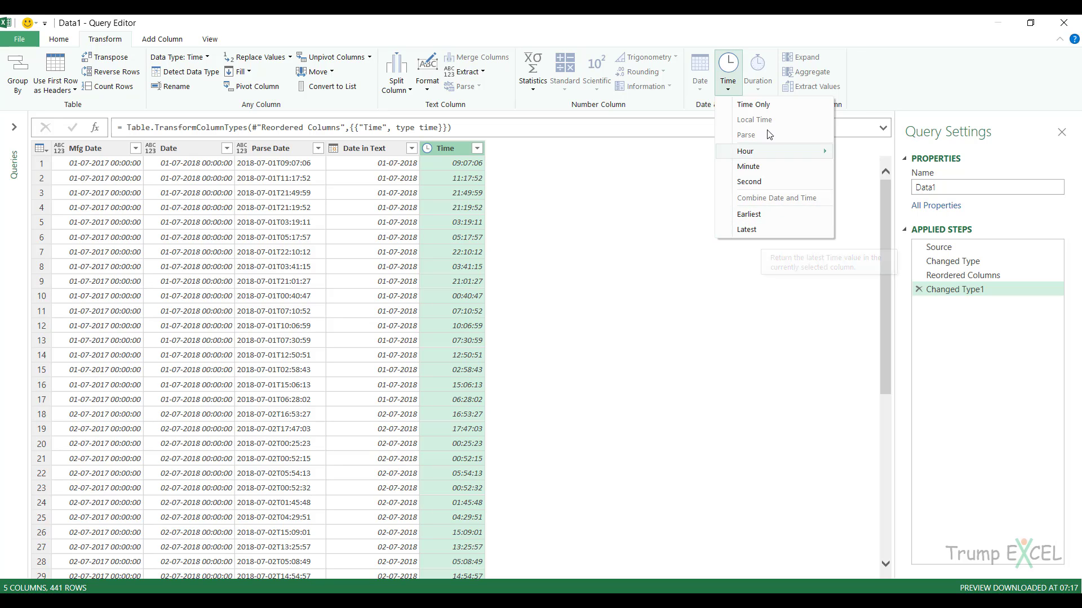
pyautogui.click(632, 211)
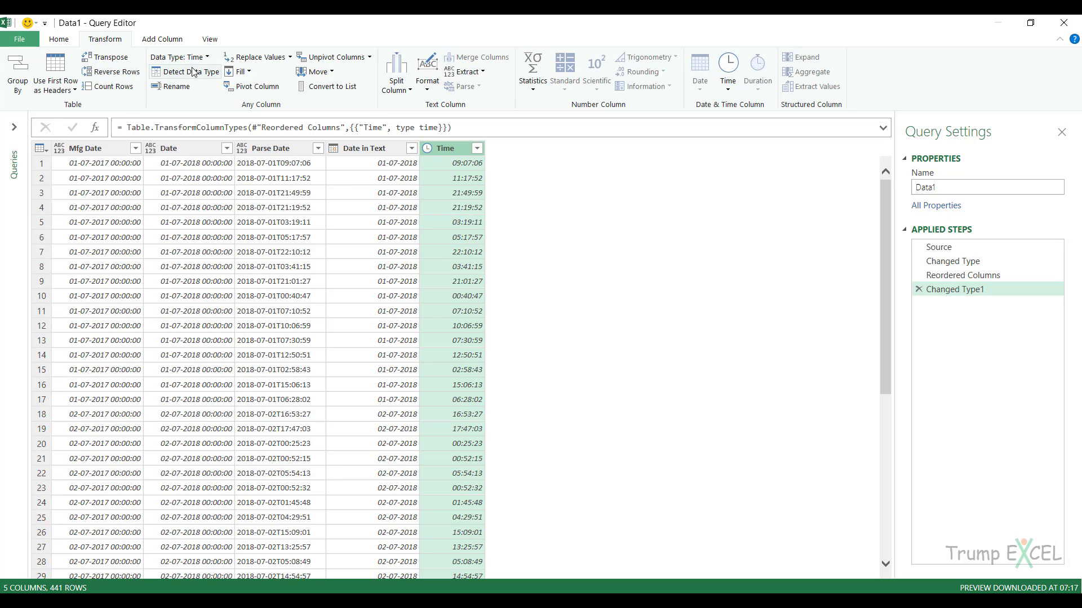
# Change the Time column's data type to Duration, replacing the current type conversion
pyautogui.click(178, 57)
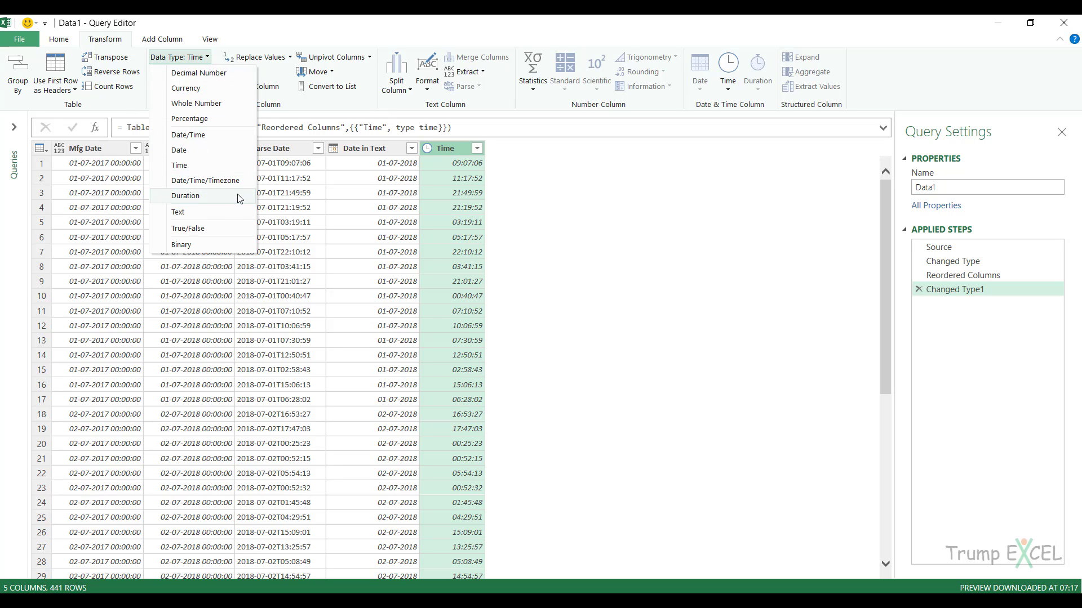
pyautogui.click(186, 196)
pyautogui.click(529, 347)
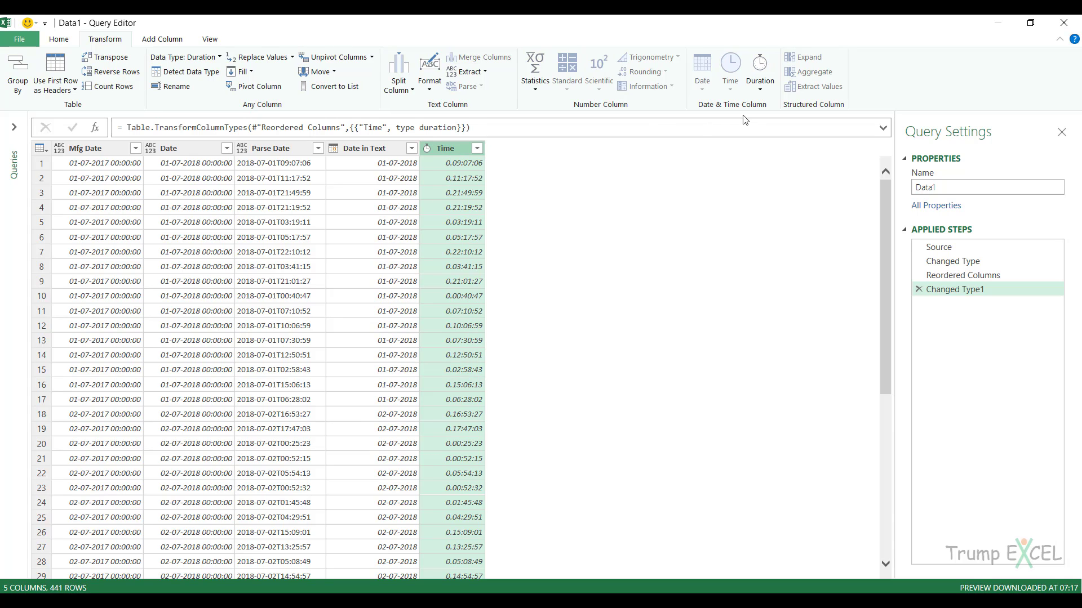
pyautogui.click(759, 81)
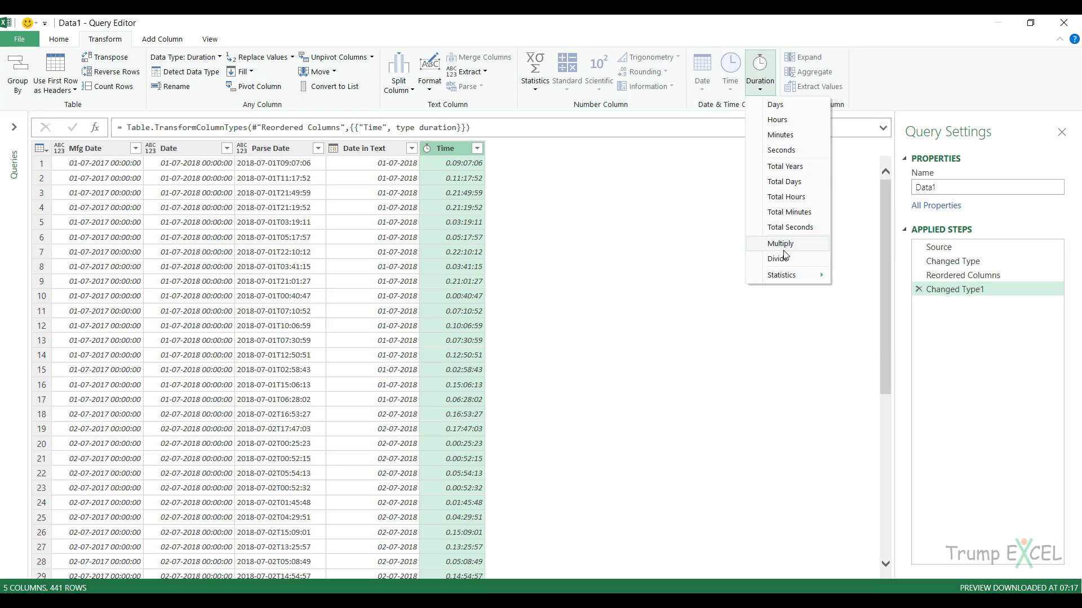
pyautogui.moveTo(806, 281)
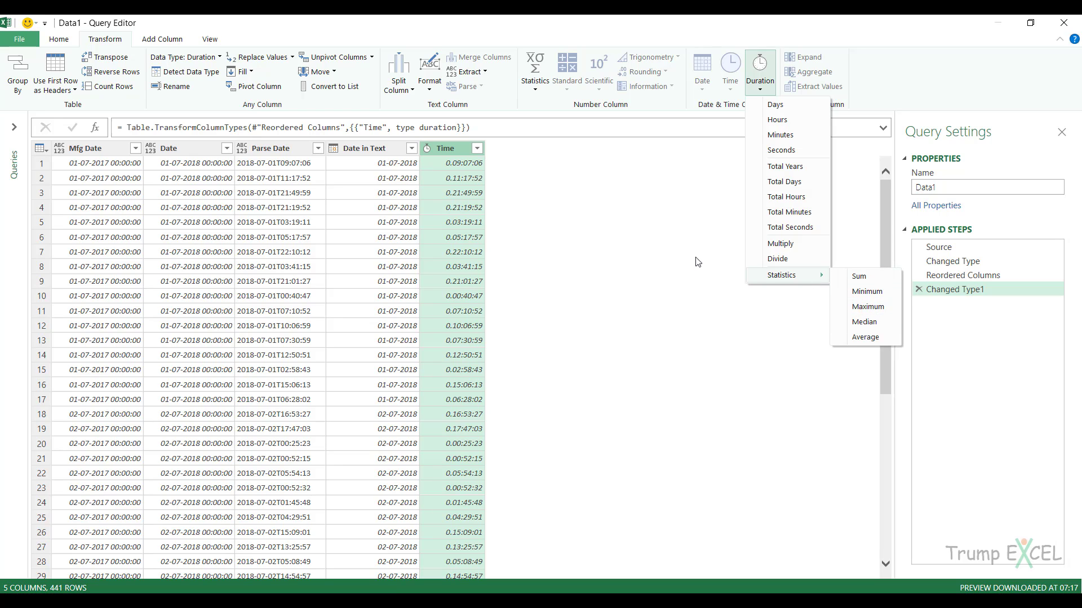
pyautogui.click(451, 151)
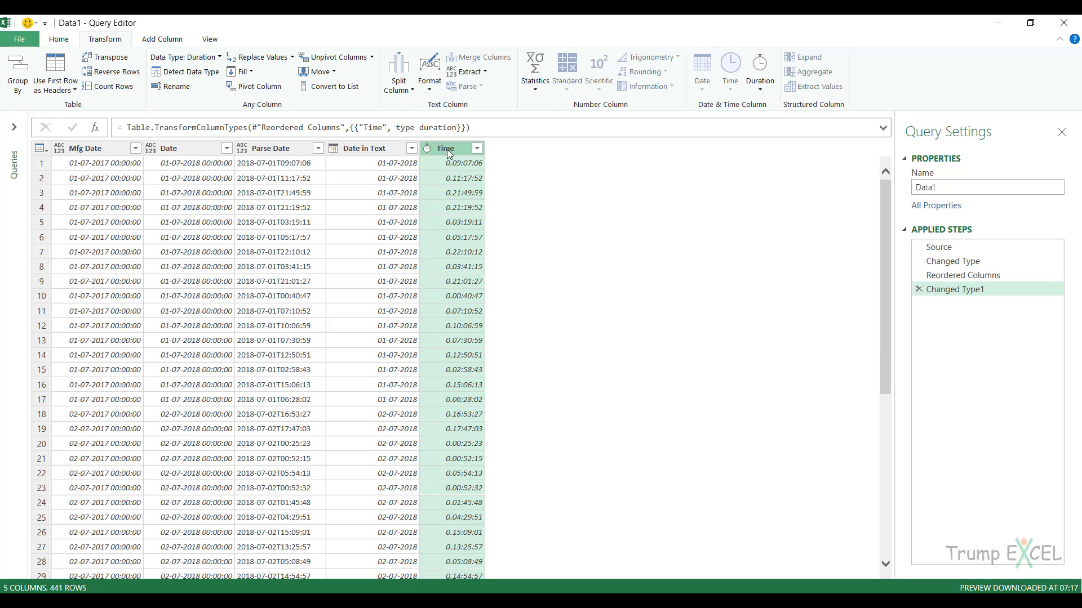
# Change the Date column's data type to Date and move the column between Date in Text and Time
pyautogui.click(182, 150)
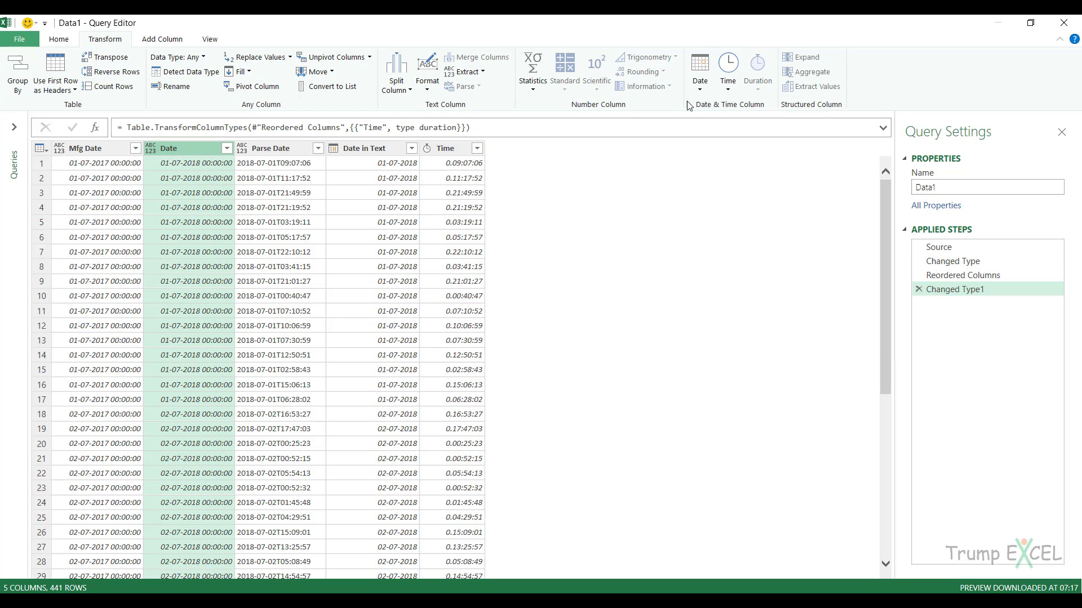
pyautogui.click(700, 70)
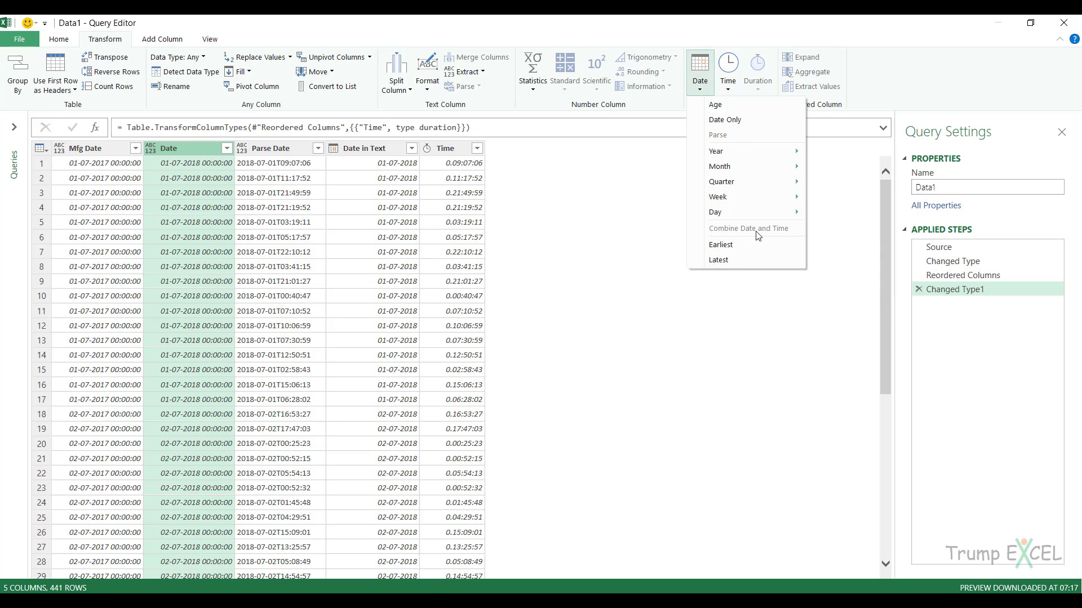
pyautogui.click(186, 57)
pyautogui.click(194, 149)
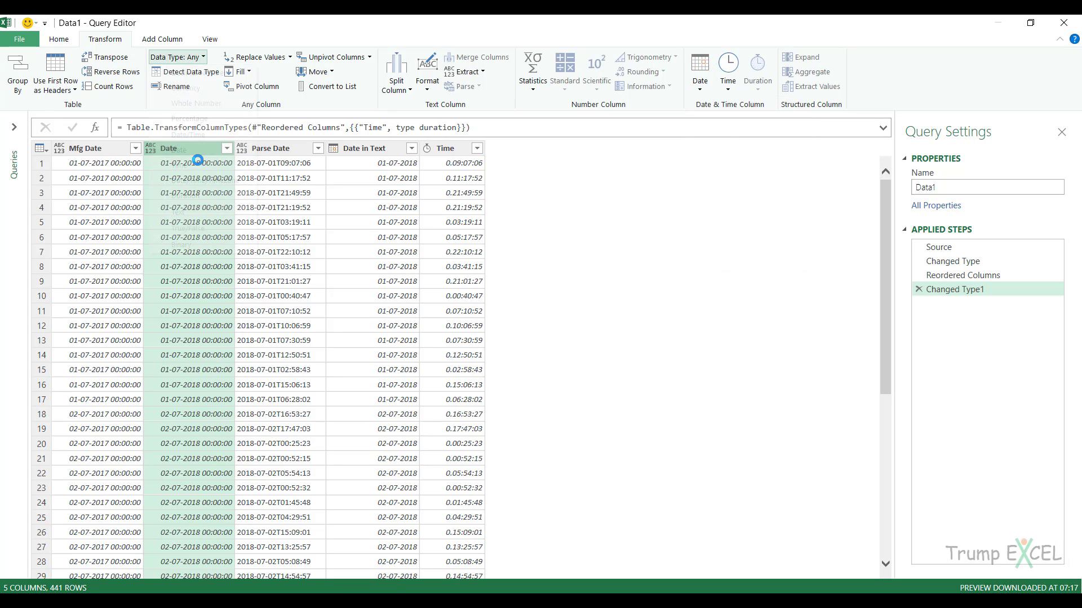
pyautogui.moveTo(188, 150); pyautogui.dragTo(436, 149)
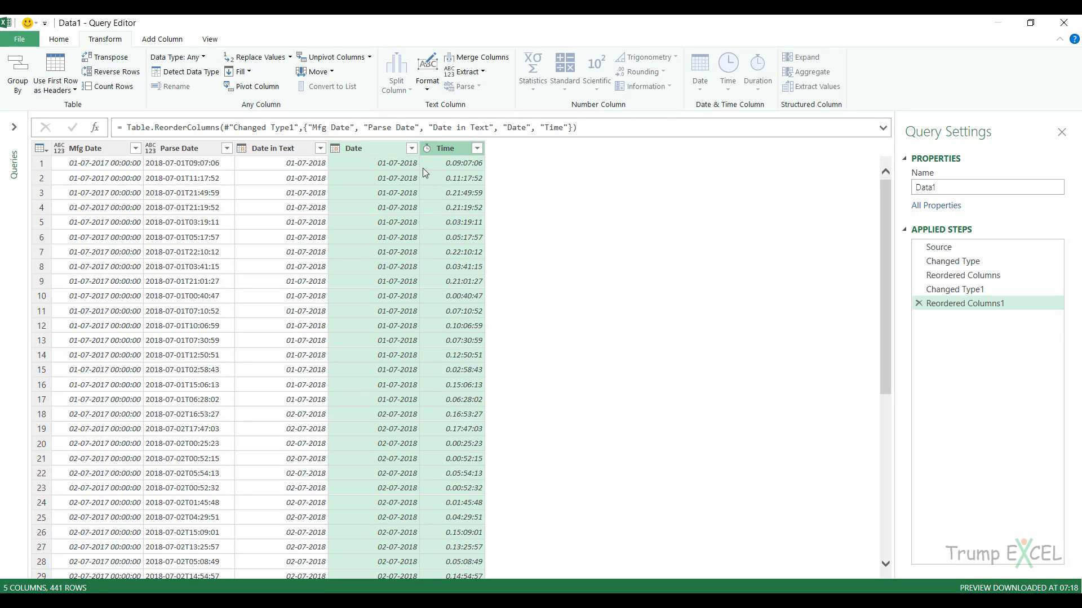
# Try to convert the Time column from Duration back to the Time data type for combining it with Date
pyautogui.click(376, 147)
pyautogui.click(700, 70)
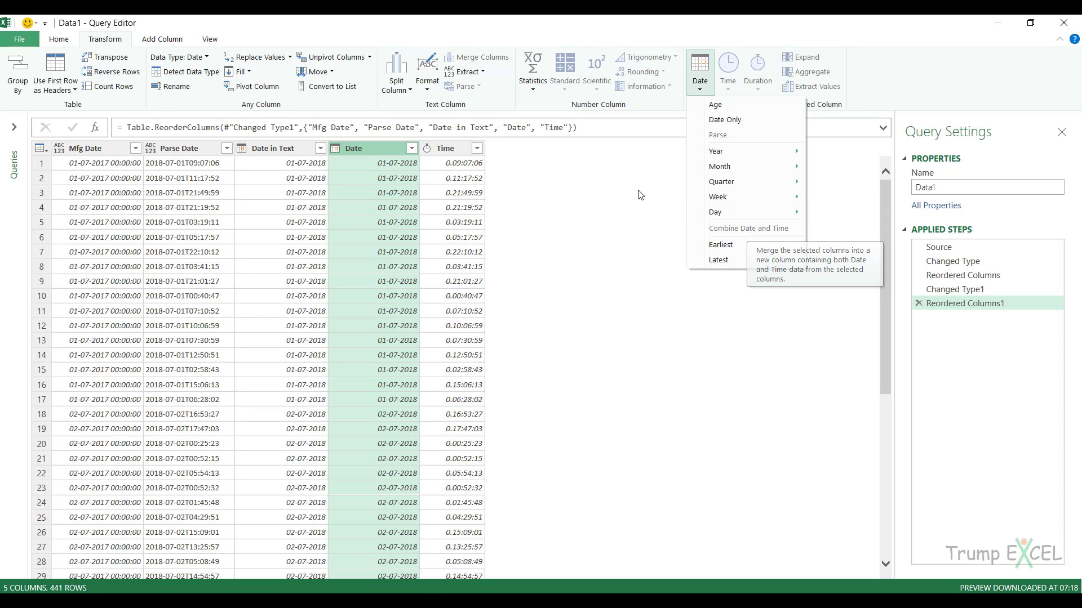
pyautogui.click(446, 151)
pyautogui.click(449, 150)
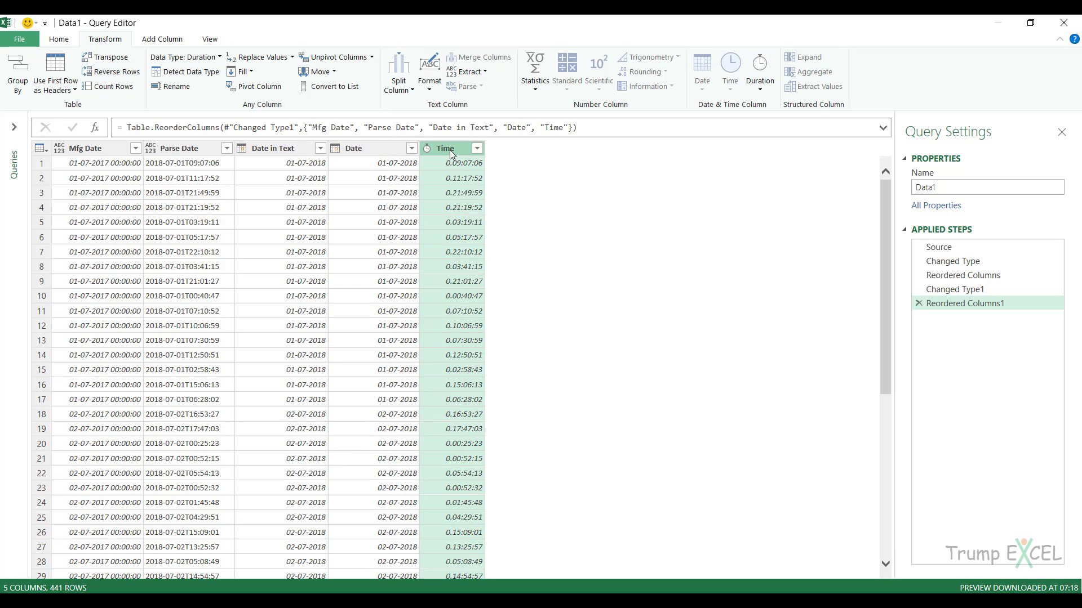
pyautogui.click(186, 57)
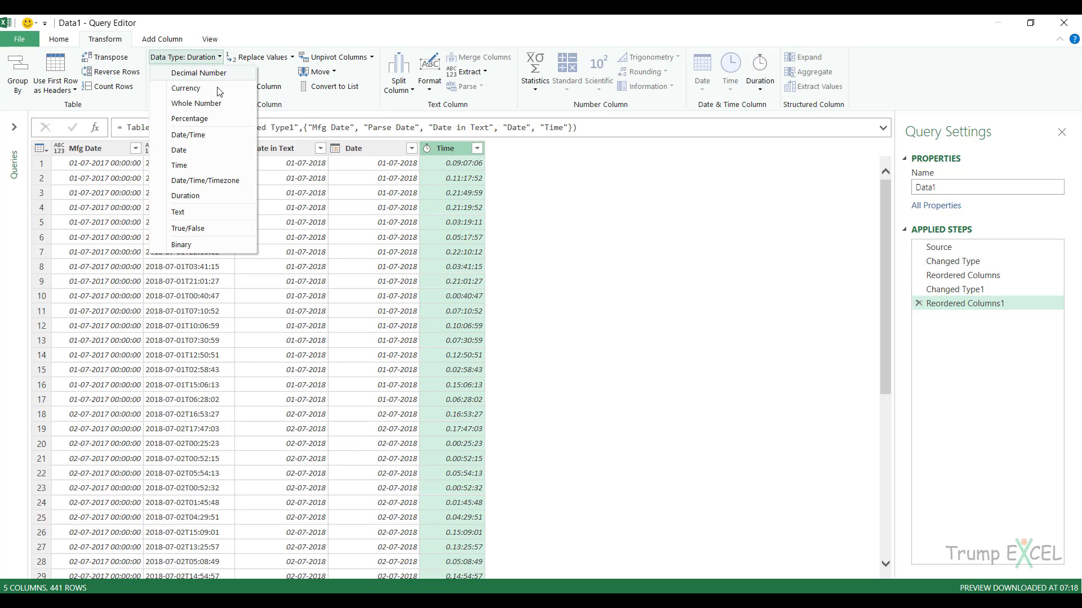
pyautogui.click(218, 165)
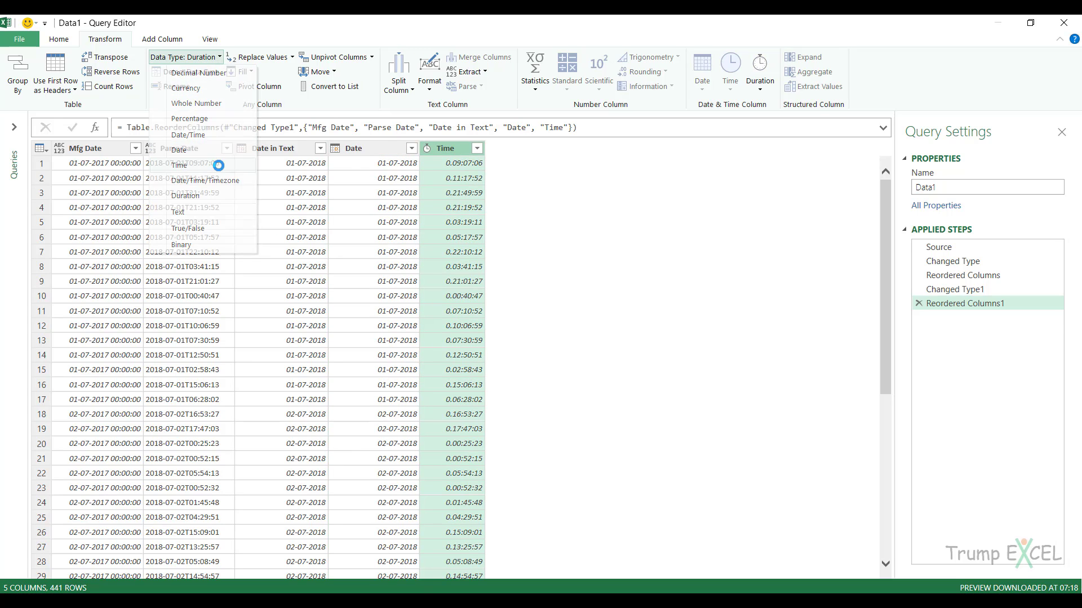
pyautogui.click(385, 148)
pyautogui.click(443, 149)
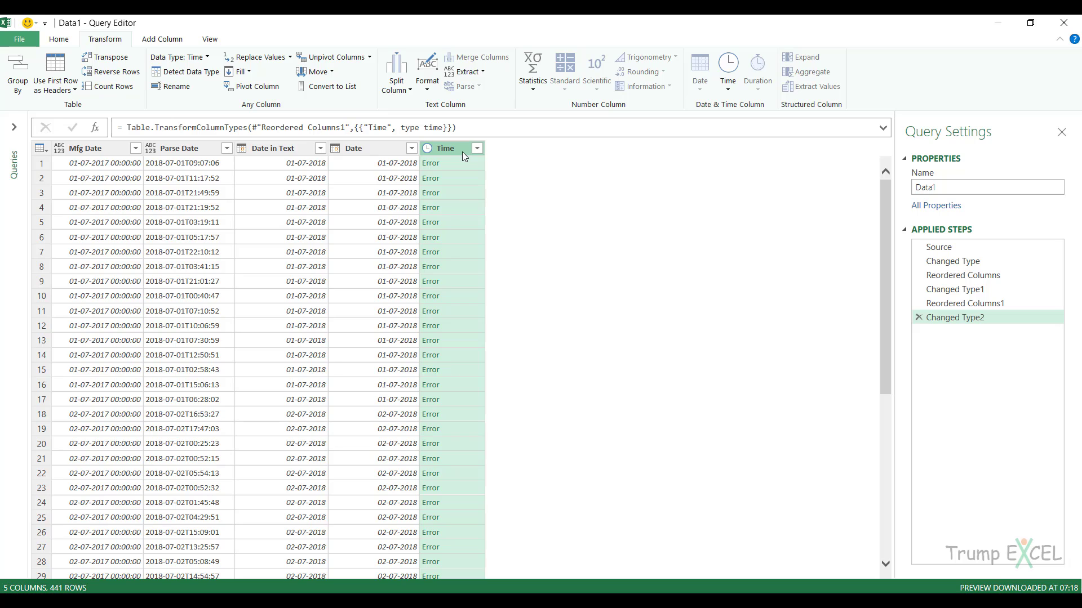
# Change the Mfg Date column's data type to Time
pyautogui.click(93, 150)
pyautogui.click(177, 57)
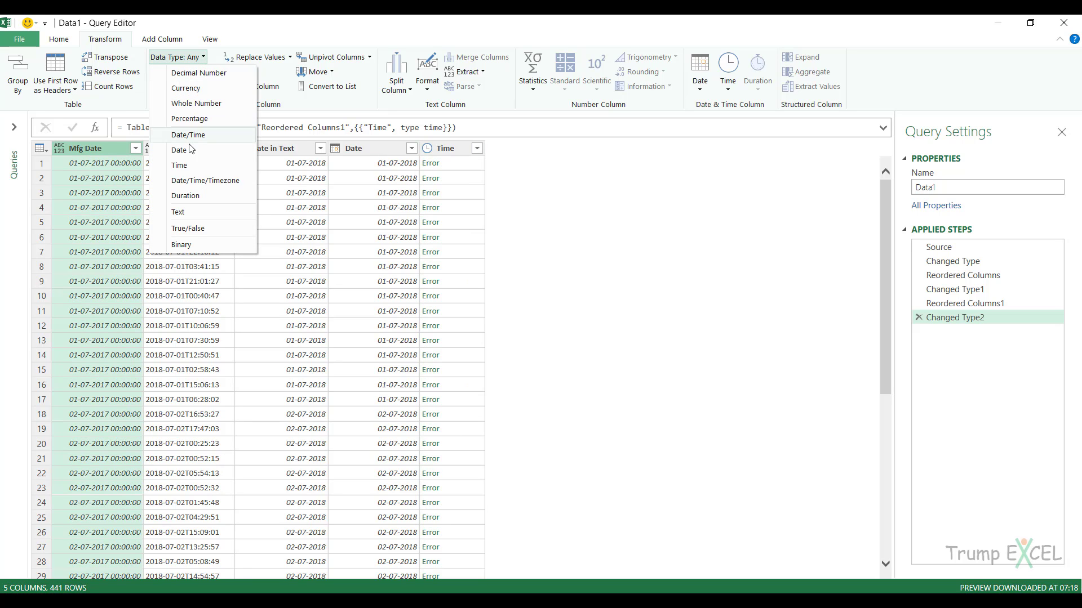
pyautogui.click(172, 167)
pyautogui.click(440, 150)
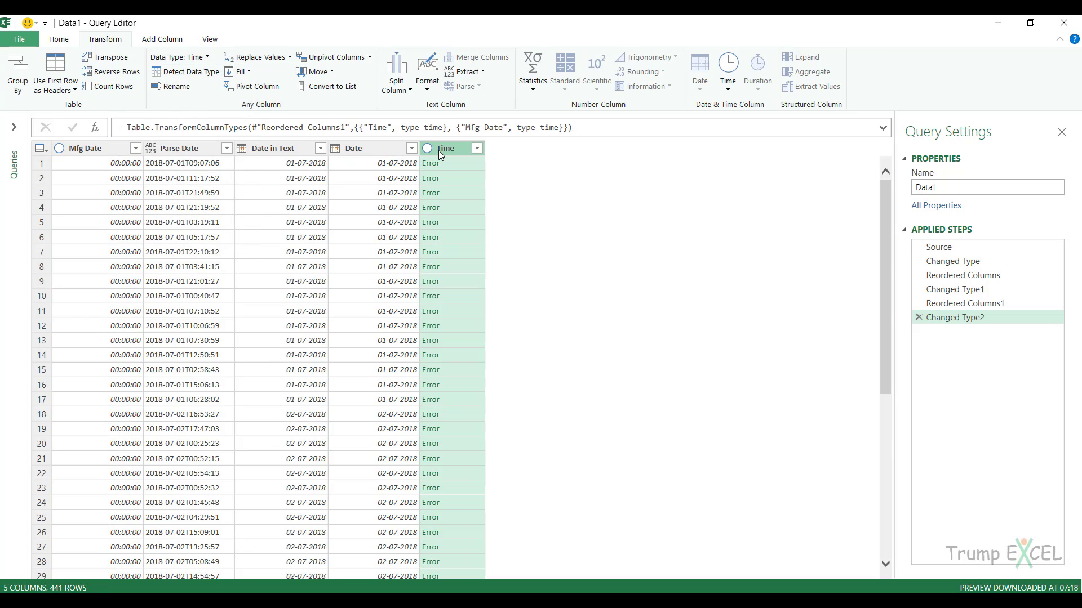
pyautogui.click(429, 148)
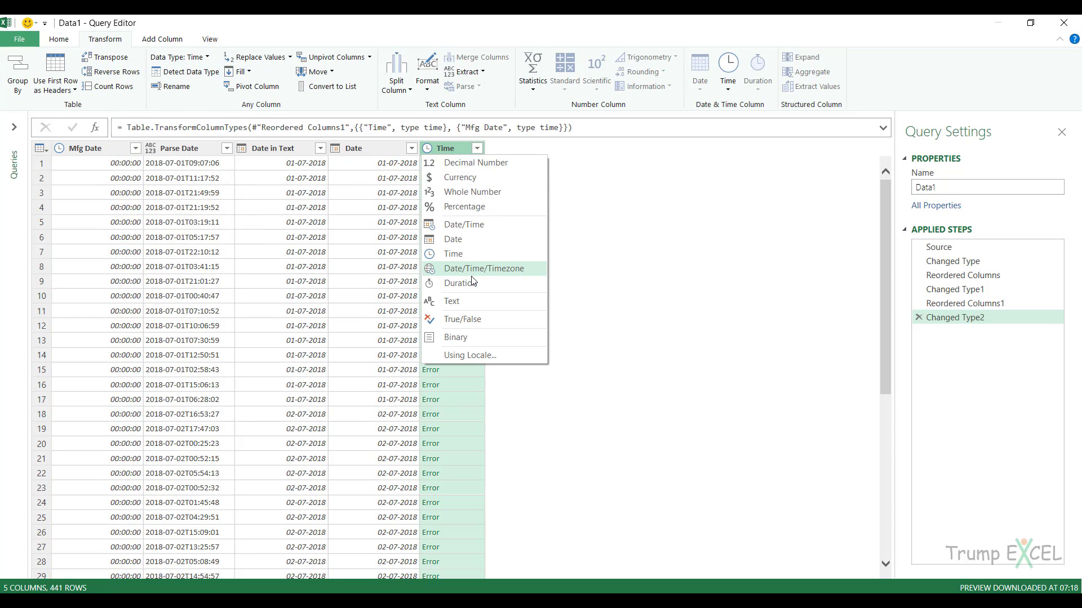
pyautogui.click(472, 260)
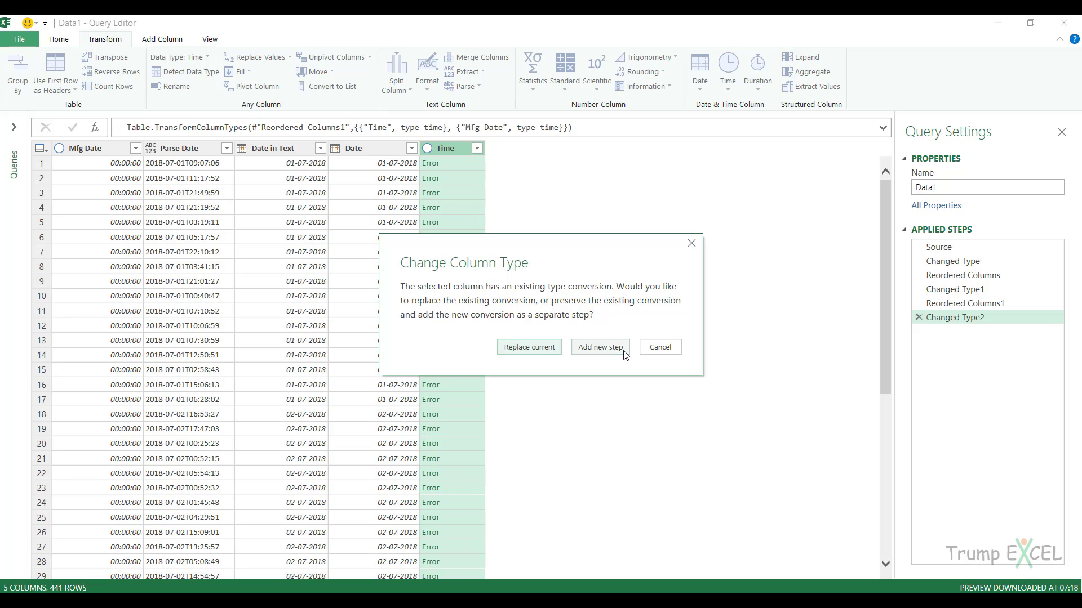
pyautogui.click(660, 348)
# Delete the applied steps Changed Type2, Reordered Columns1, Changed Type1 and Reordered Columns
pyautogui.click(918, 317)
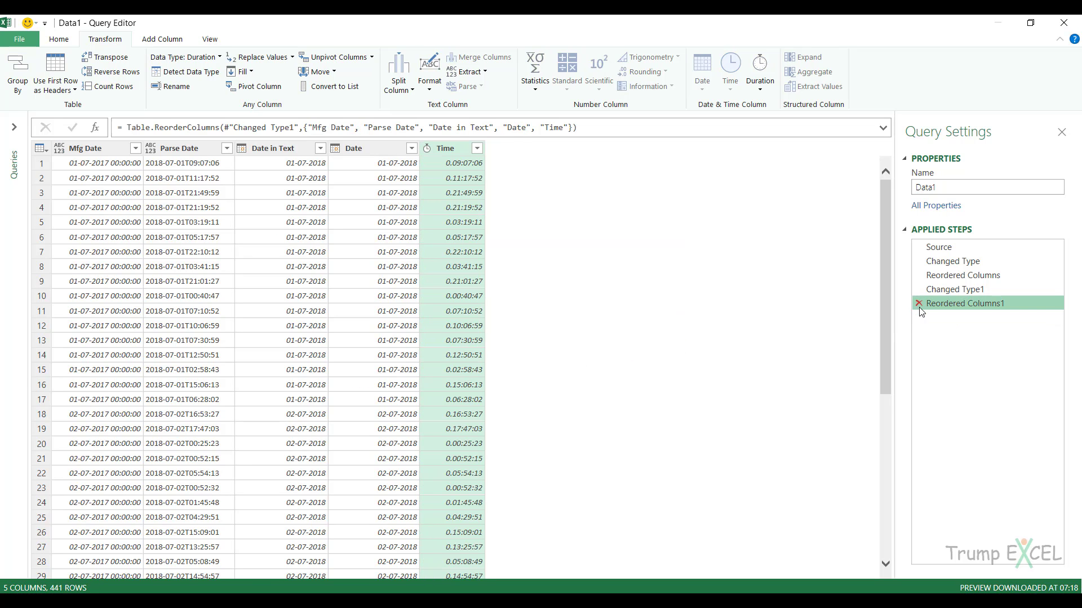
pyautogui.click(918, 303)
pyautogui.click(918, 289)
pyautogui.click(918, 275)
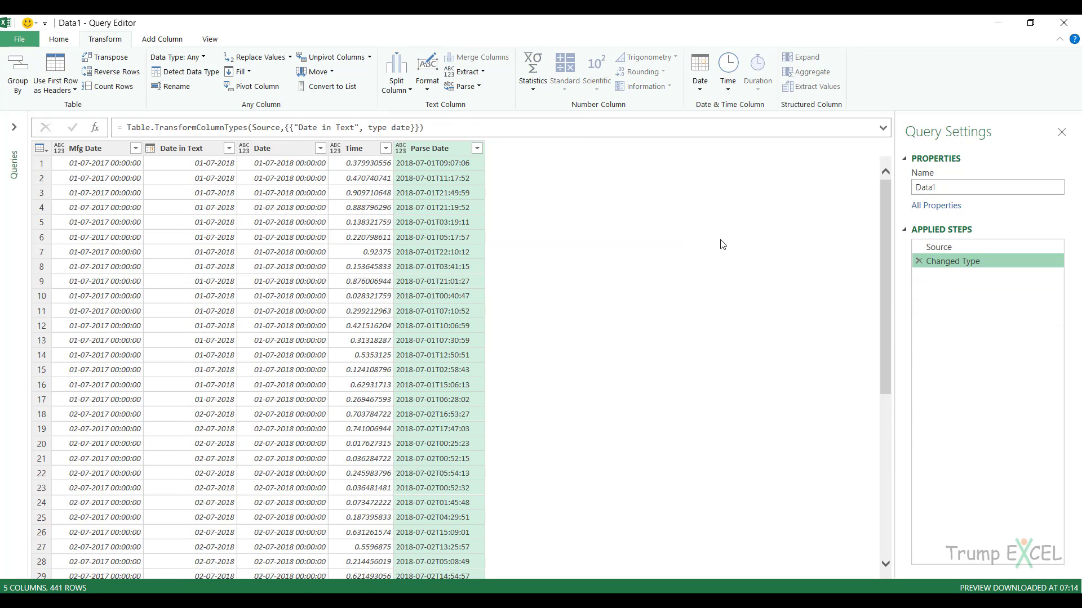
# Move the Time column to the end of the table and place Date in Text directly before it
pyautogui.moveTo(365, 151); pyautogui.dragTo(502, 149)
pyautogui.moveTo(206, 150); pyautogui.dragTo(428, 150)
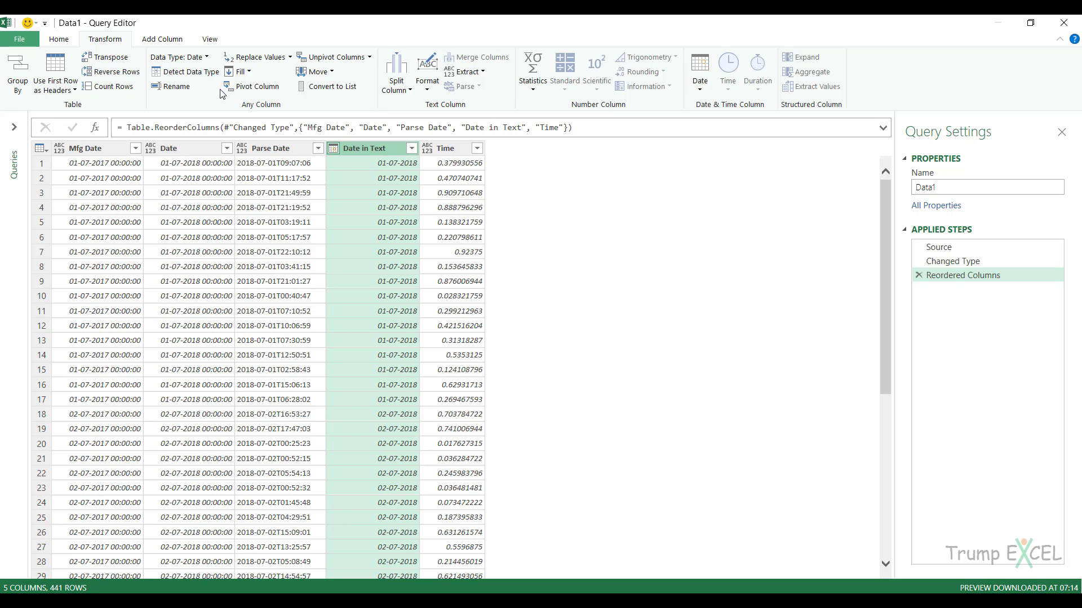
pyautogui.click(178, 57)
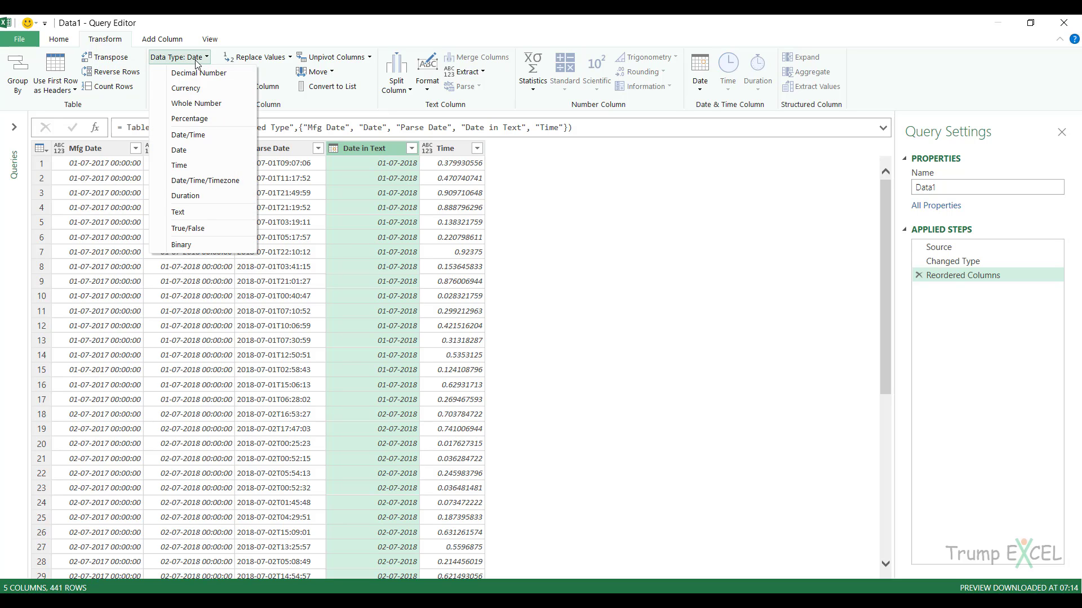
pyautogui.click(373, 144)
# Change the Time column's data type to Time
pyautogui.click(457, 149)
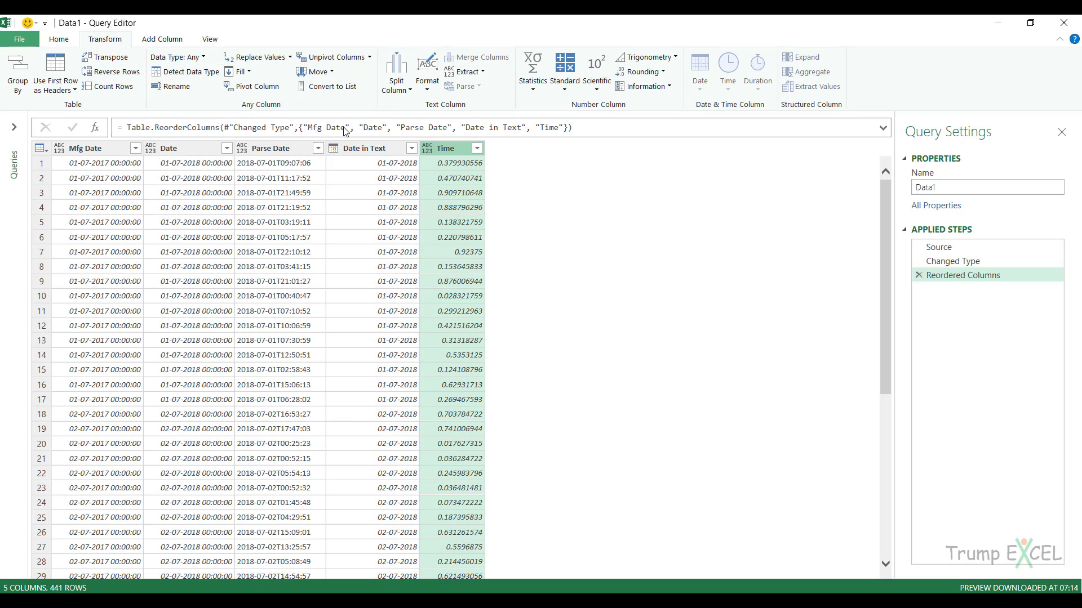
pyautogui.click(178, 57)
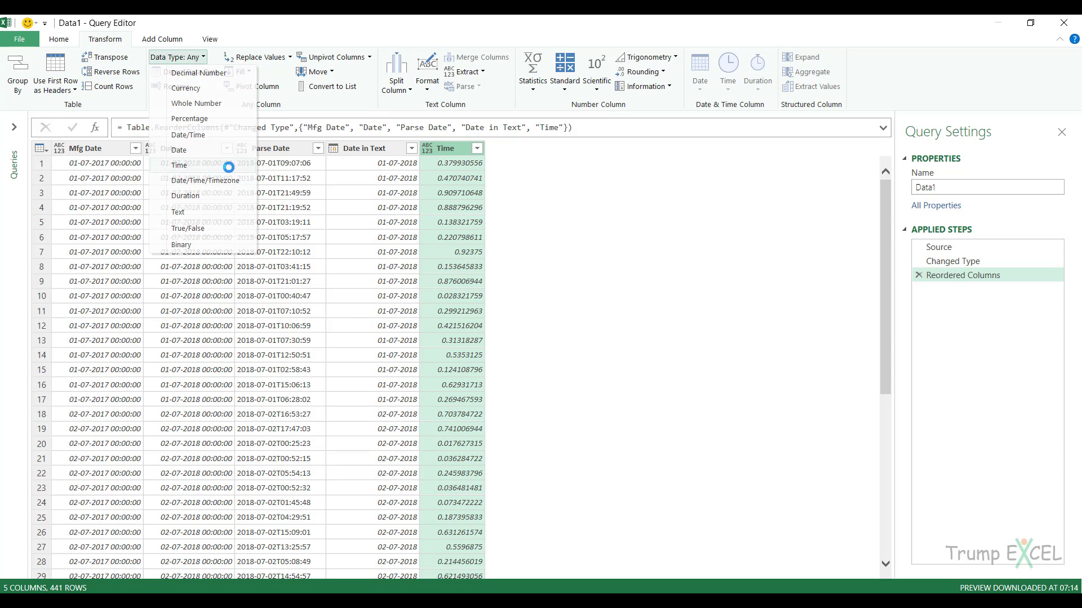
pyautogui.click(208, 165)
# Merge the Date in Text and Time columns into one column with Combine Date and Time
pyautogui.click(365, 151)
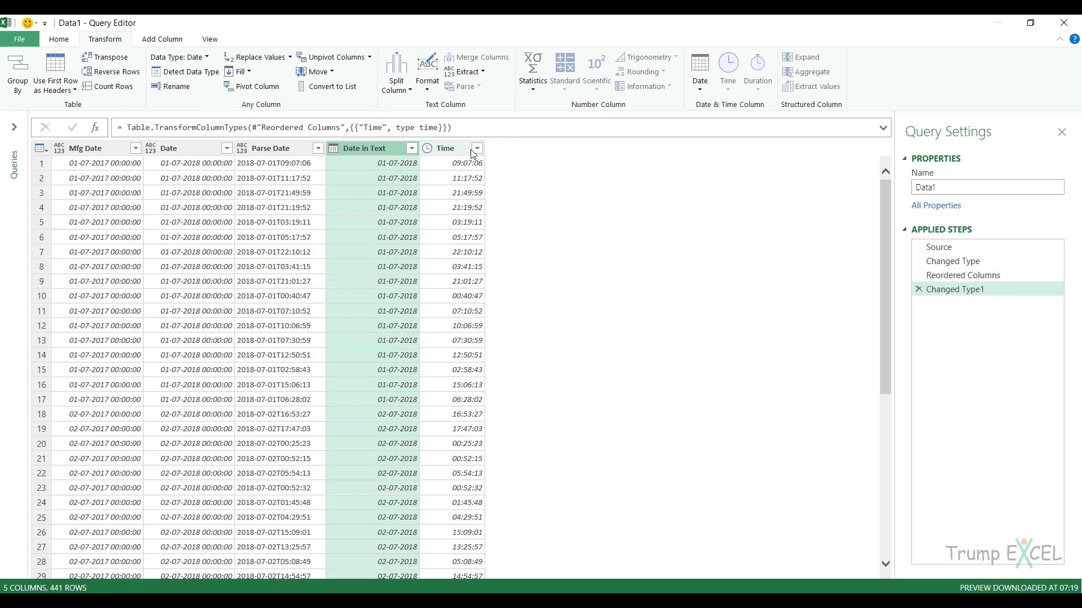
pyautogui.keyDown('ctrl'); pyautogui.click(446, 148); pyautogui.keyUp('ctrl')
pyautogui.click(700, 84)
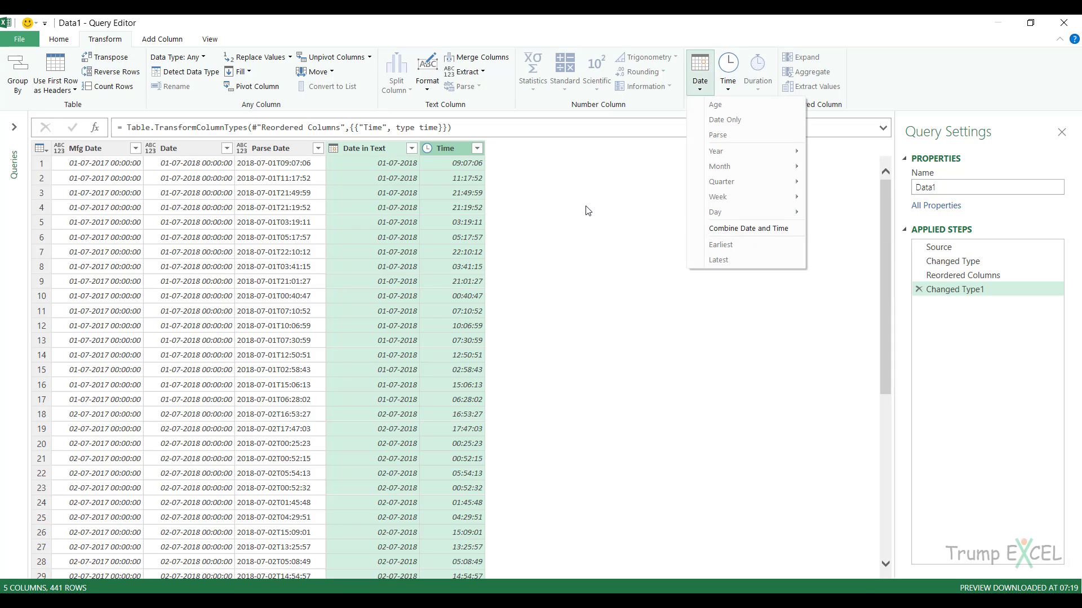
pyautogui.click(741, 233)
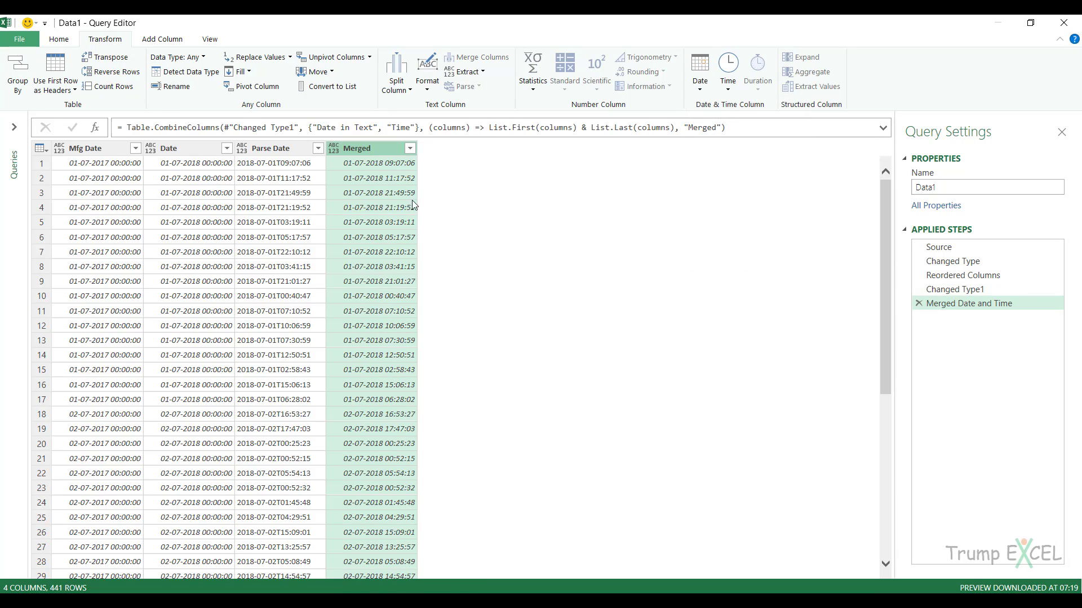